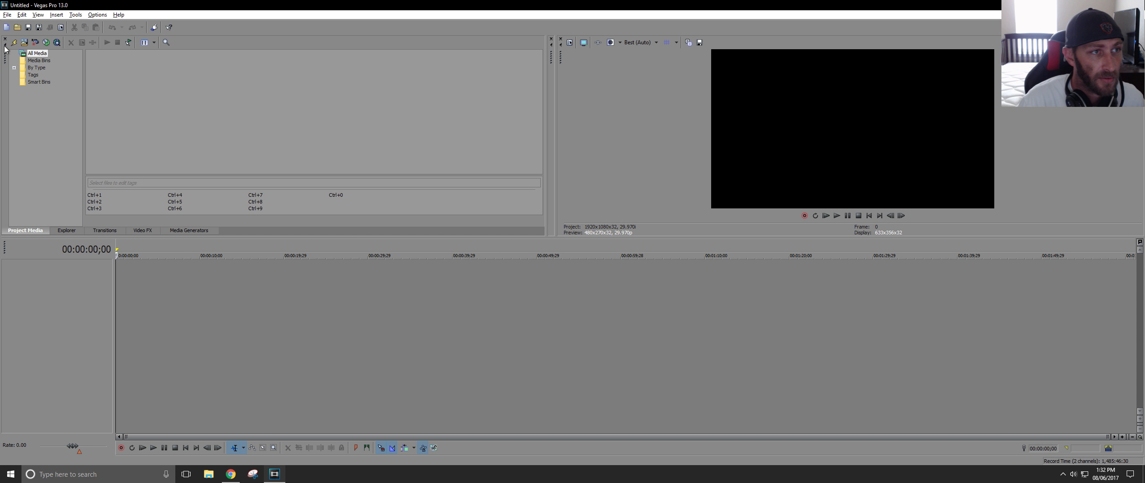
Open the Battlefield 1 gameplay MP4 from the Videos\Battlefield 1 folder and match the project video settings to it
{"action": "left_click", "coordinate": [7, 15]}
{"action": "left_click", "coordinate": [20, 35]}
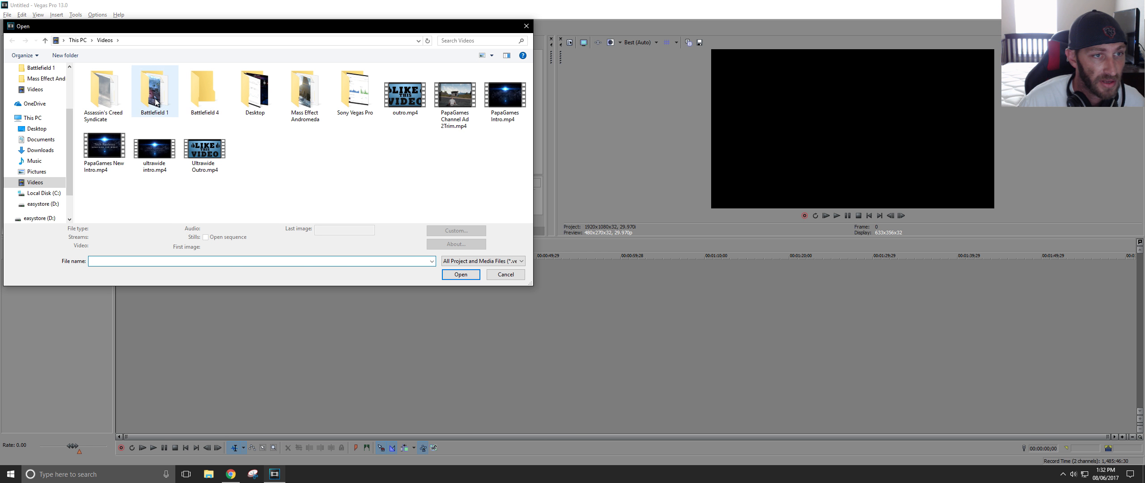
{"action": "double_click", "coordinate": [155, 102]}
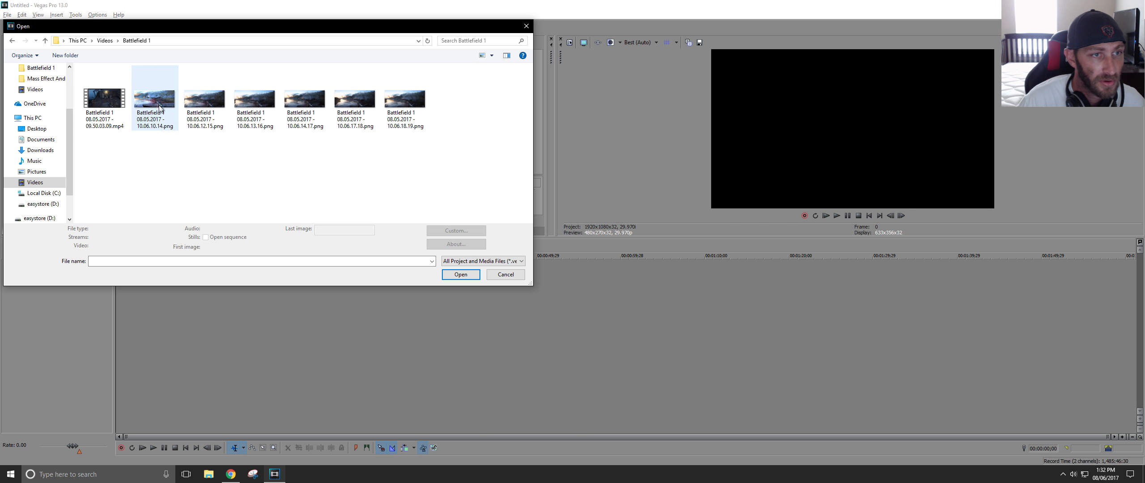
{"action": "left_click", "coordinate": [117, 102]}
{"action": "left_click", "coordinate": [461, 275]}
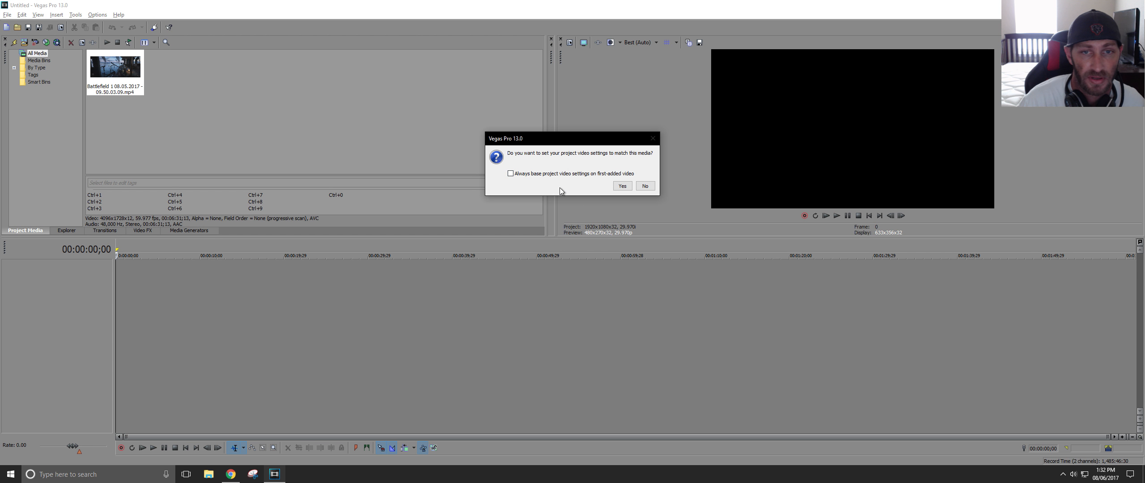
{"action": "left_click", "coordinate": [622, 186]}
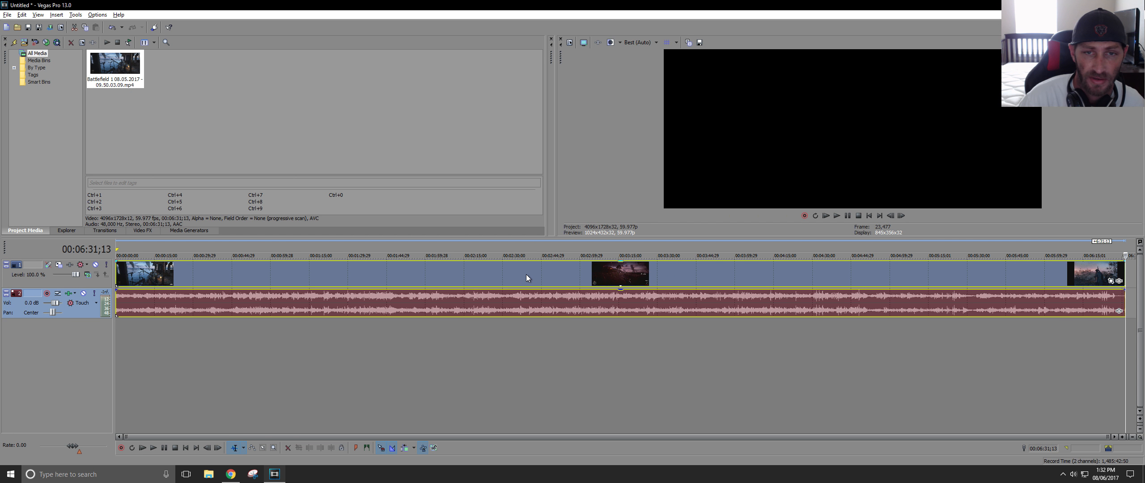
Set the project's frame size to 2560 wide by 1080 high in the project video properties
{"action": "left_click", "coordinate": [570, 43]}
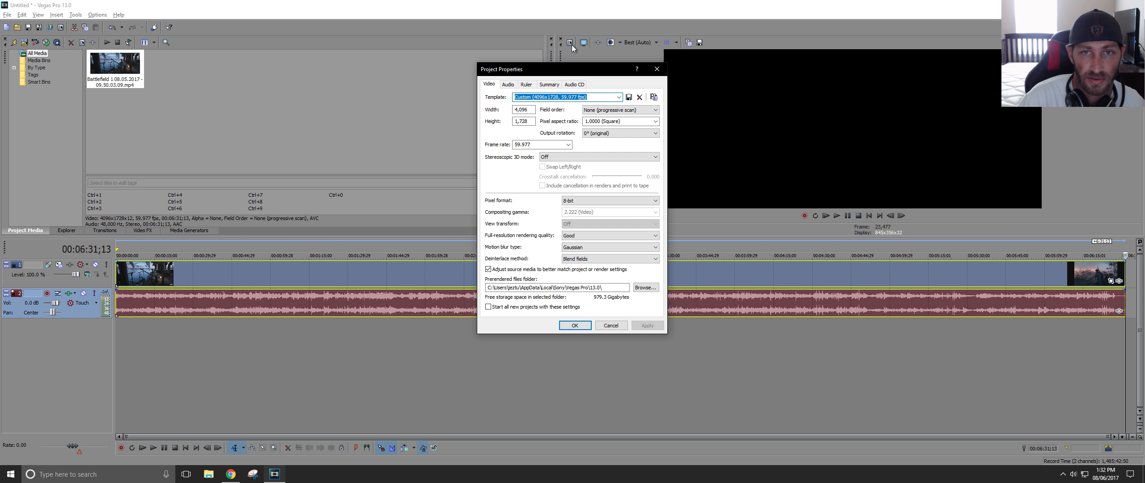
{"action": "left_click", "coordinate": [657, 69]}
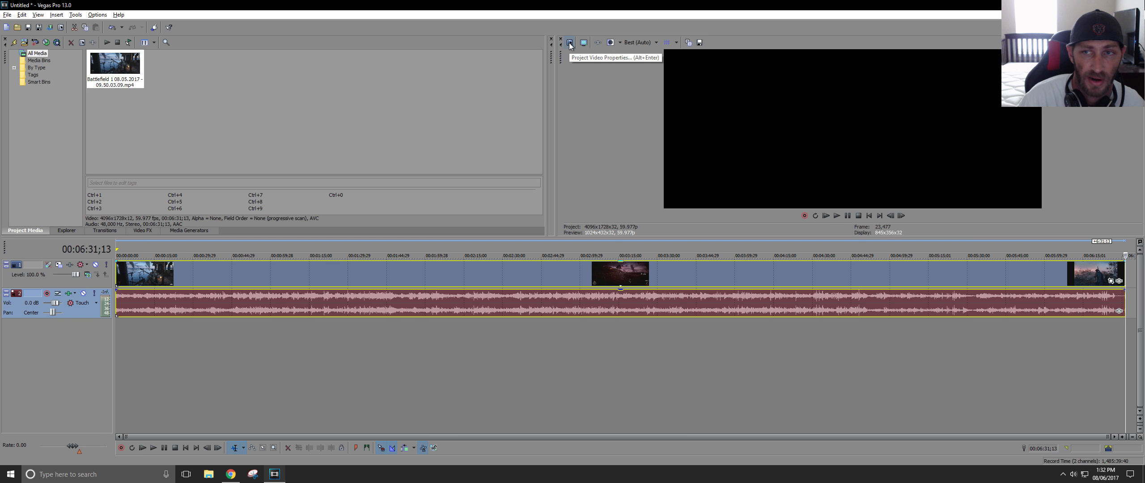
{"action": "left_click", "coordinate": [570, 43]}
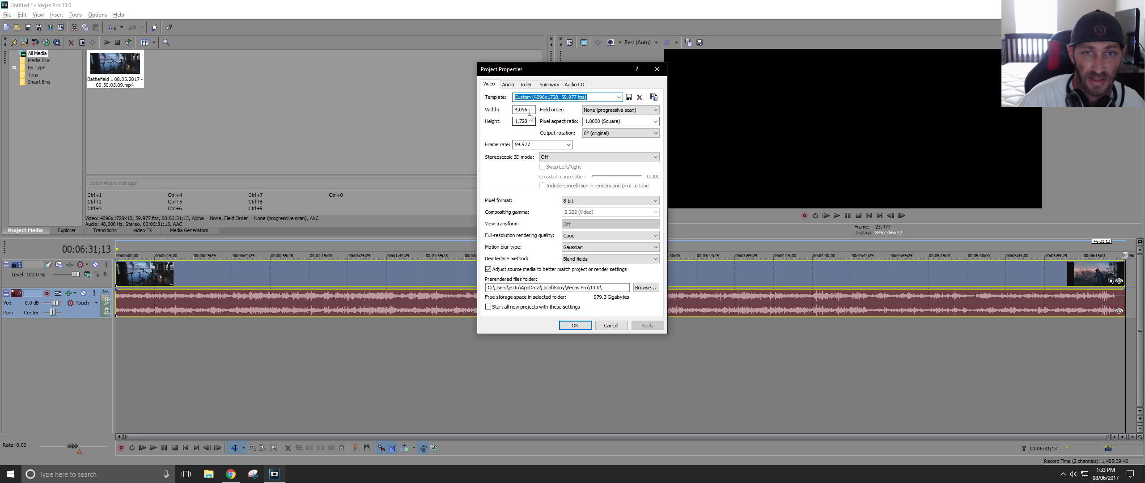
{"action": "left_click_drag", "start_coordinate": [530, 110], "coordinate": [491, 113]}
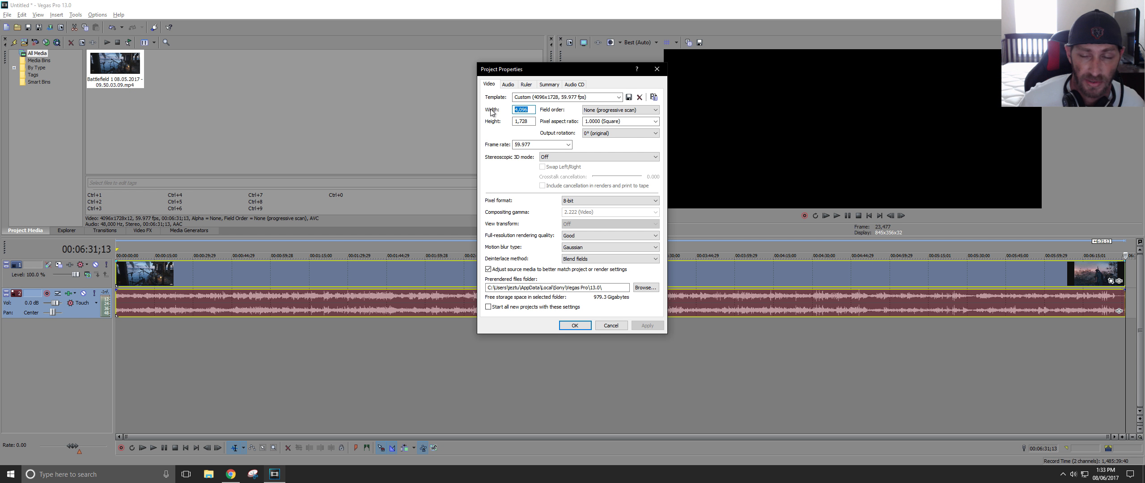
{"action": "type", "text": "2560"}
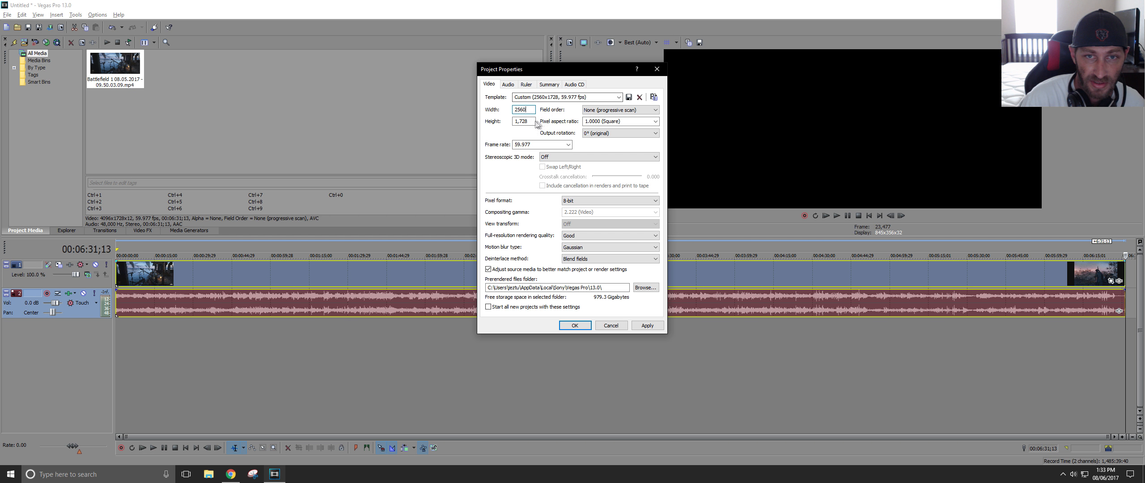
{"action": "key", "text": "Tab"}
{"action": "type", "text": "1"}
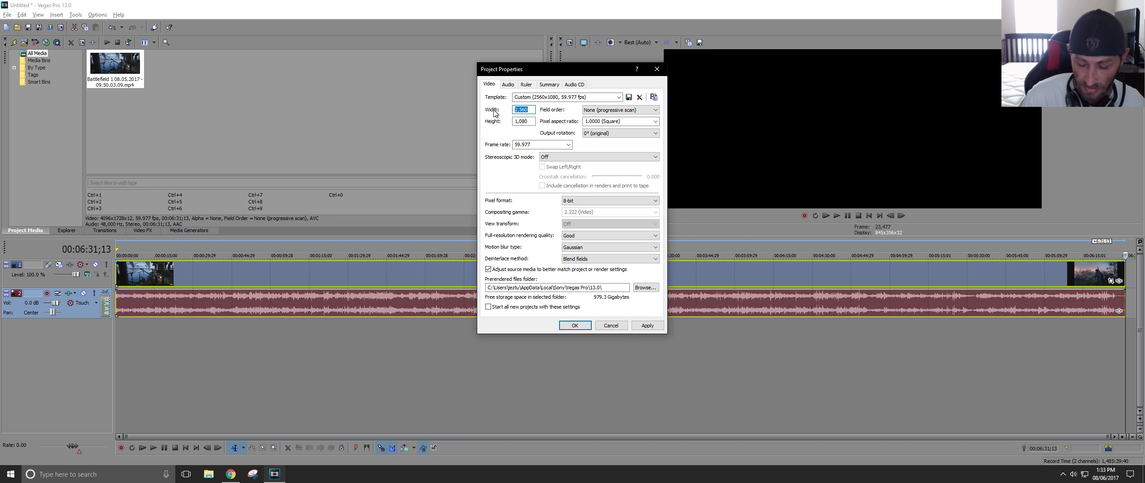
Set the project's width to 1920, frame rate to 60 and full-resolution rendering quality to Best, and apply the settings
{"action": "type", "text": "192"}
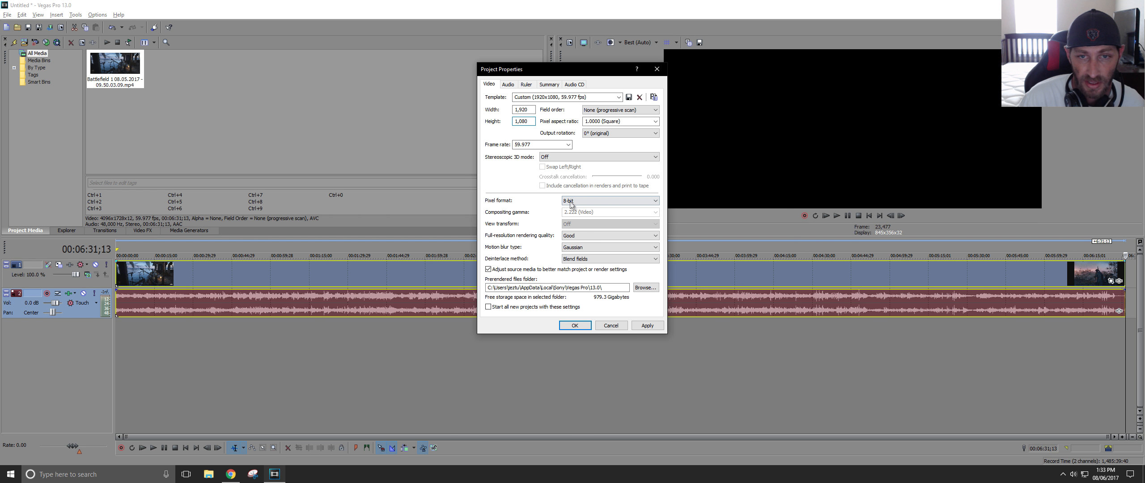
{"action": "double_click", "coordinate": [527, 144]}
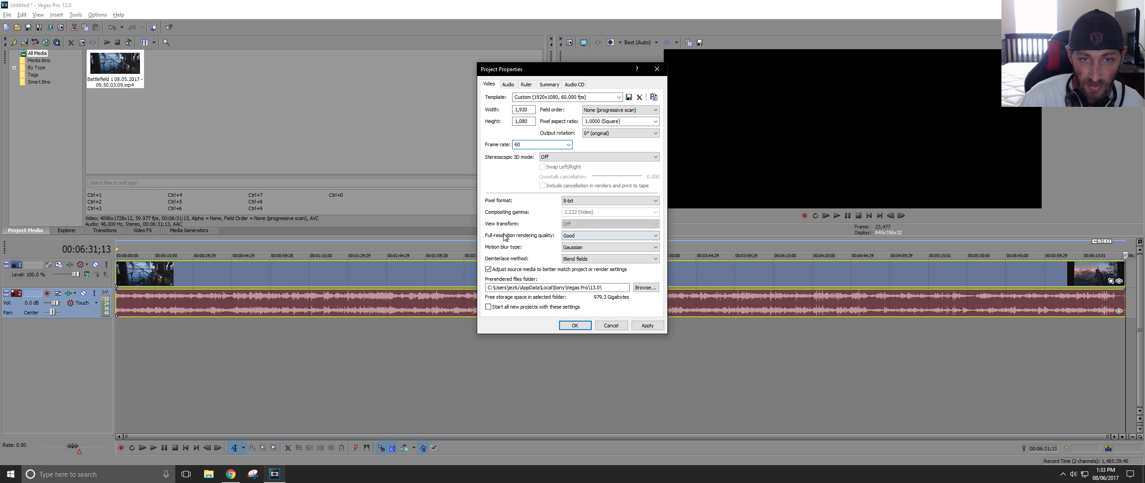
{"action": "left_click", "coordinate": [580, 239]}
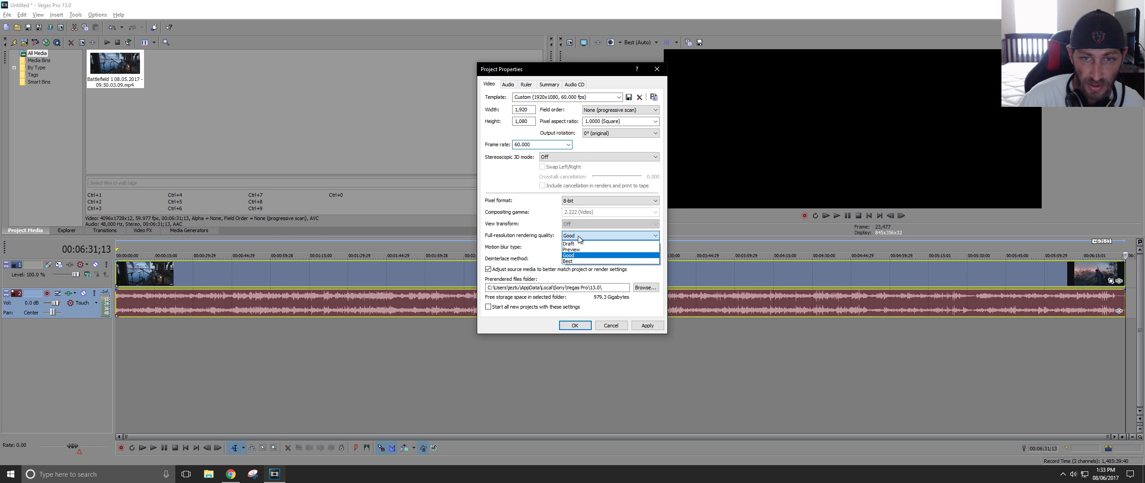
{"action": "left_click", "coordinate": [572, 261]}
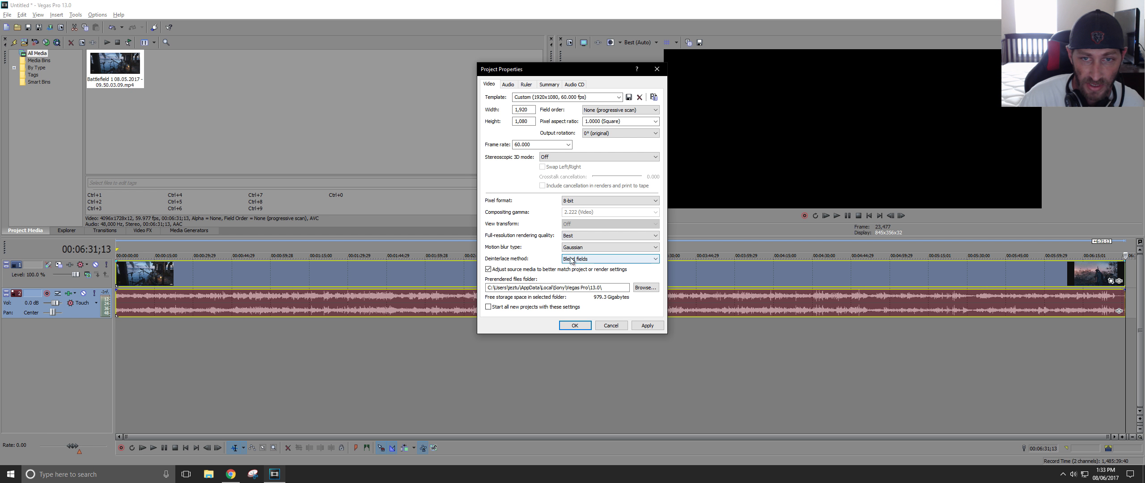
{"action": "left_click", "coordinate": [647, 326]}
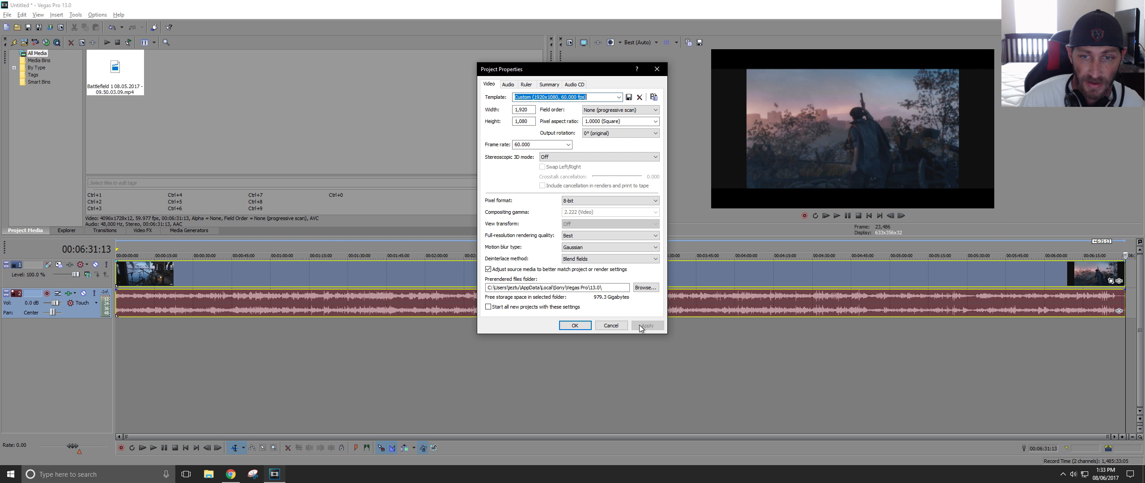
{"action": "left_click", "coordinate": [575, 326]}
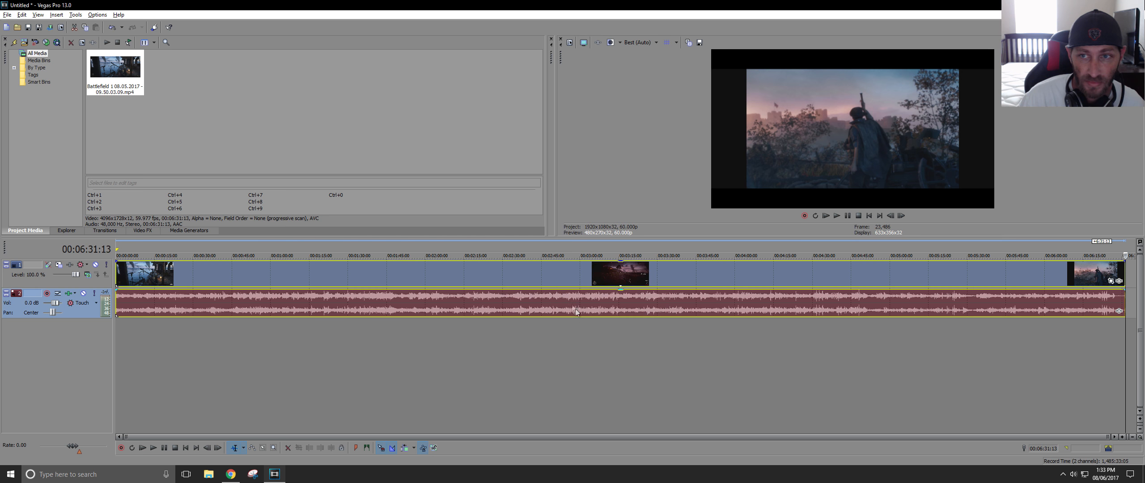
Split the gameplay clip at 00:01:00:25 and move the second part about 28 seconds later, leaving a gap
{"action": "left_click", "coordinate": [174, 273]}
{"action": "left_click_drag", "start_coordinate": [175, 273], "coordinate": [353, 275]}
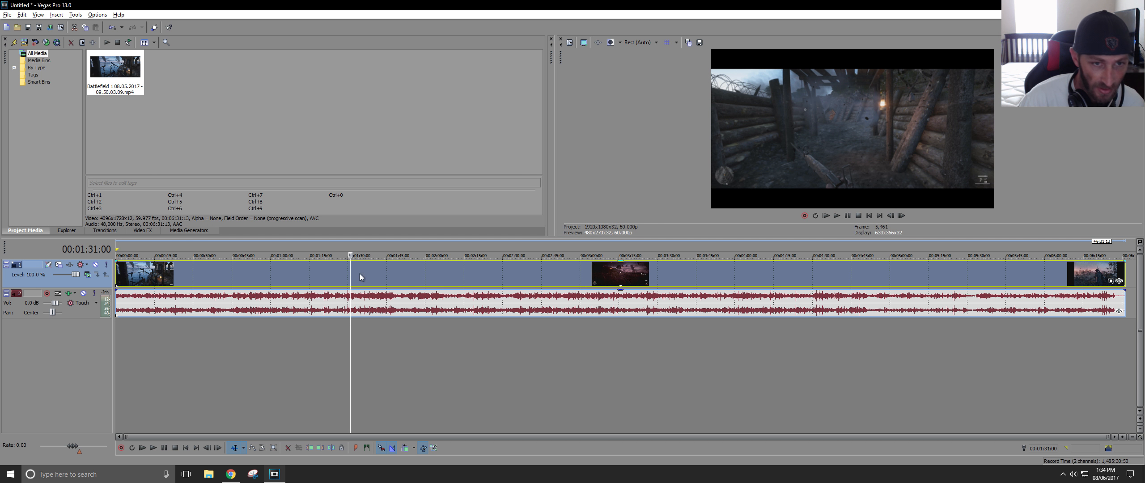
{"action": "left_click_drag", "start_coordinate": [351, 275], "coordinate": [272, 273]}
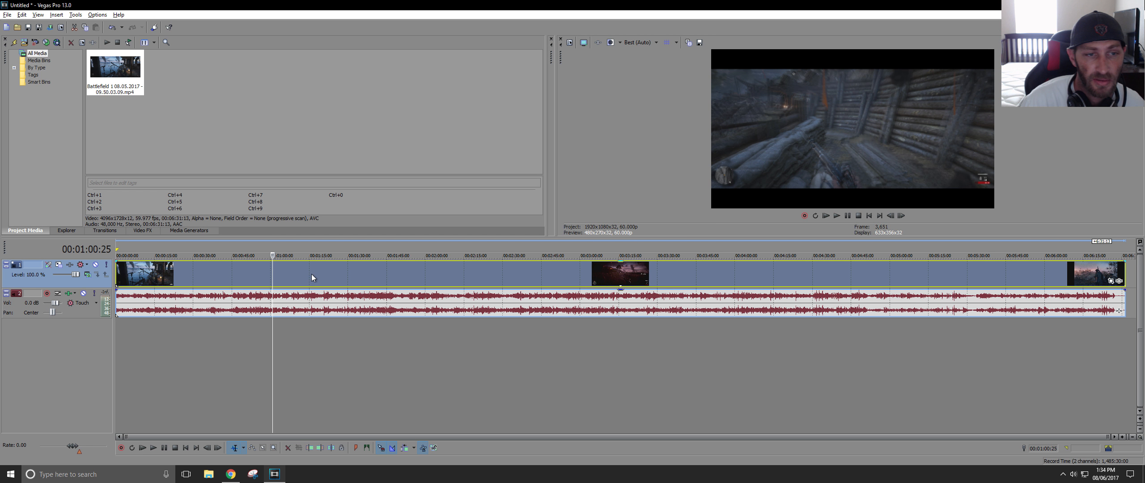
{"action": "key", "text": "s"}
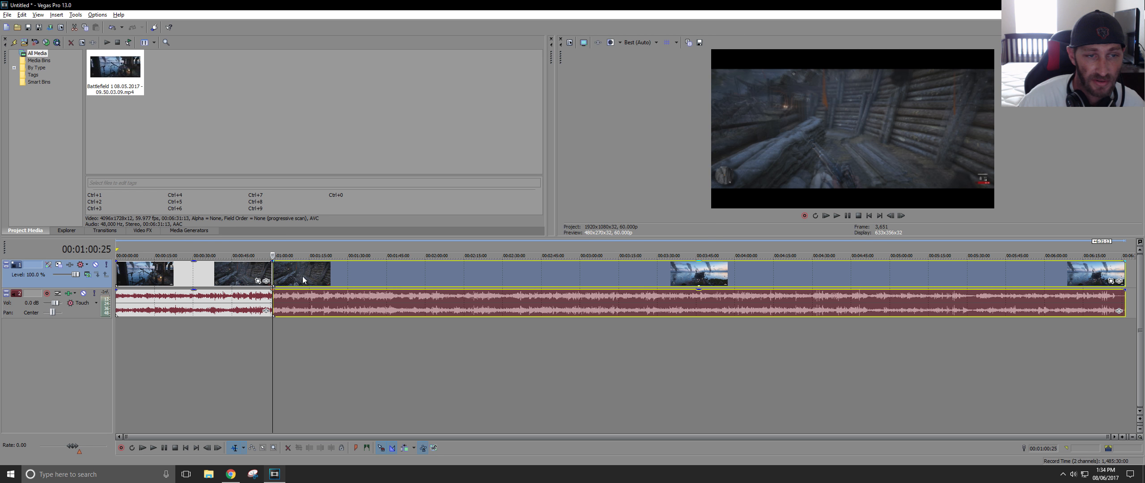
{"action": "left_click_drag", "start_coordinate": [303, 272], "coordinate": [385, 276]}
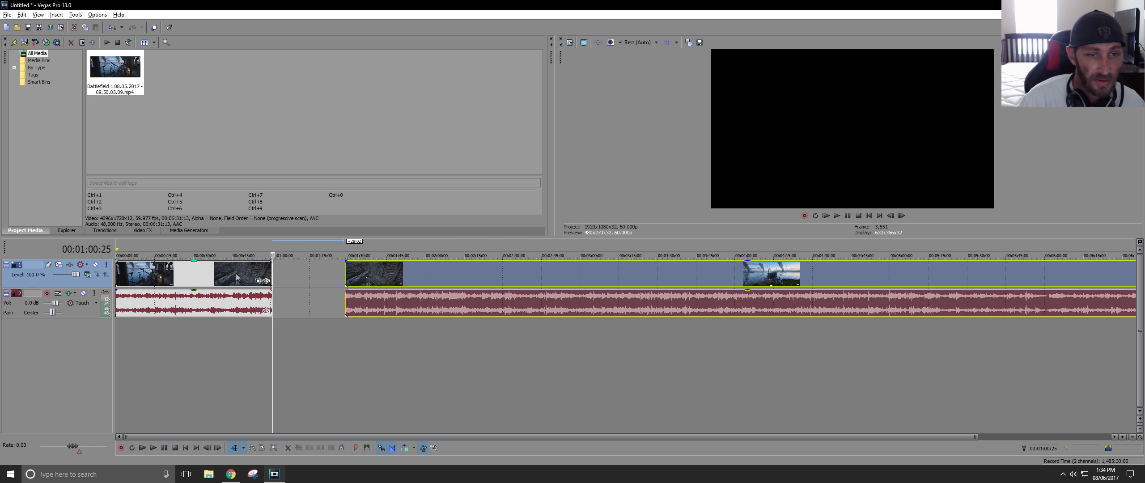
Split the second part of the gameplay clip at 00:03:00:08 on the timeline
{"action": "left_click", "coordinate": [362, 272]}
{"action": "left_click_drag", "start_coordinate": [360, 271], "coordinate": [581, 278]}
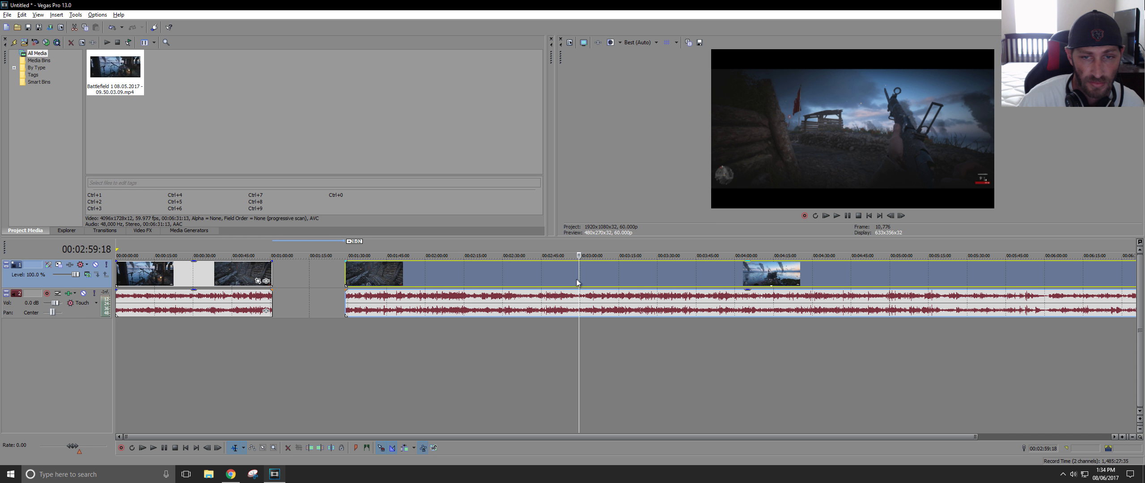
{"action": "left_click", "coordinate": [581, 275]}
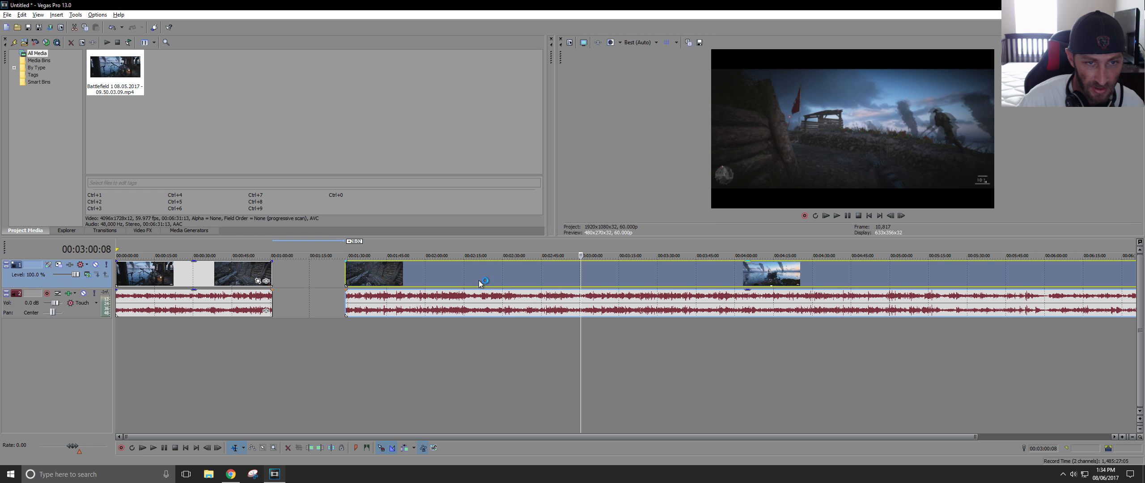
{"action": "key", "text": "s"}
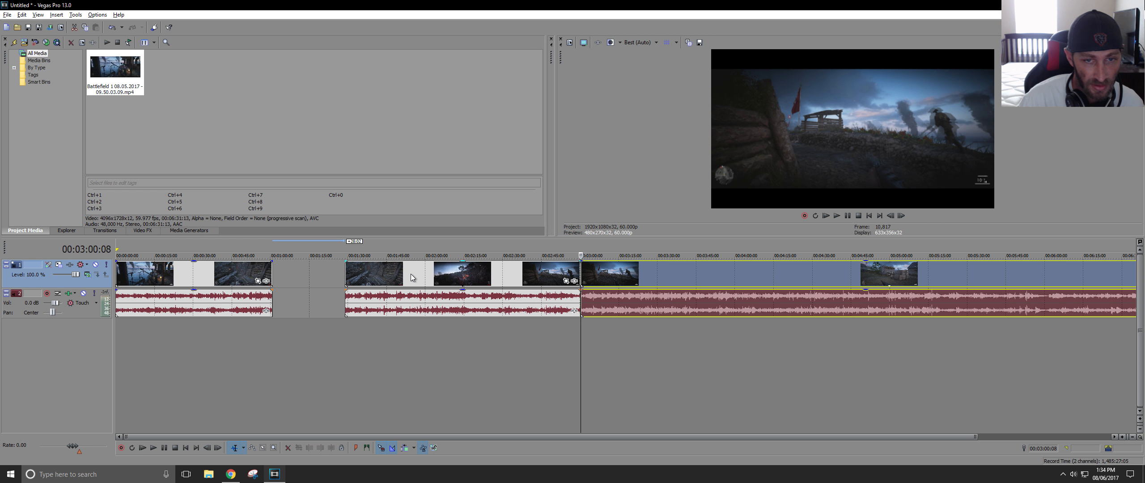
Delete the middle and last segments from the timeline, keeping only the first segment of the gameplay clip
{"action": "left_click_drag", "start_coordinate": [367, 274], "coordinate": [408, 285]}
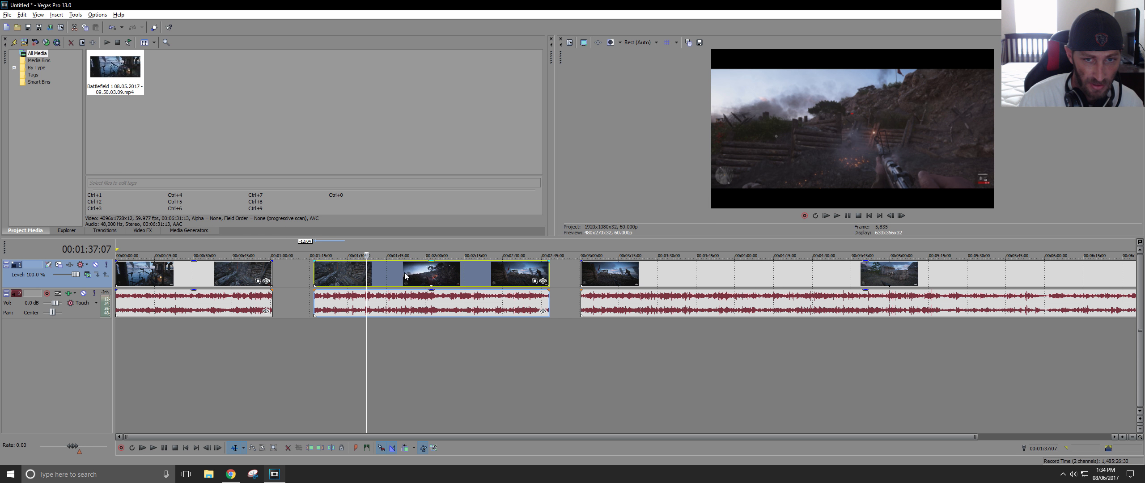
{"action": "left_click_drag", "start_coordinate": [404, 272], "coordinate": [325, 281]}
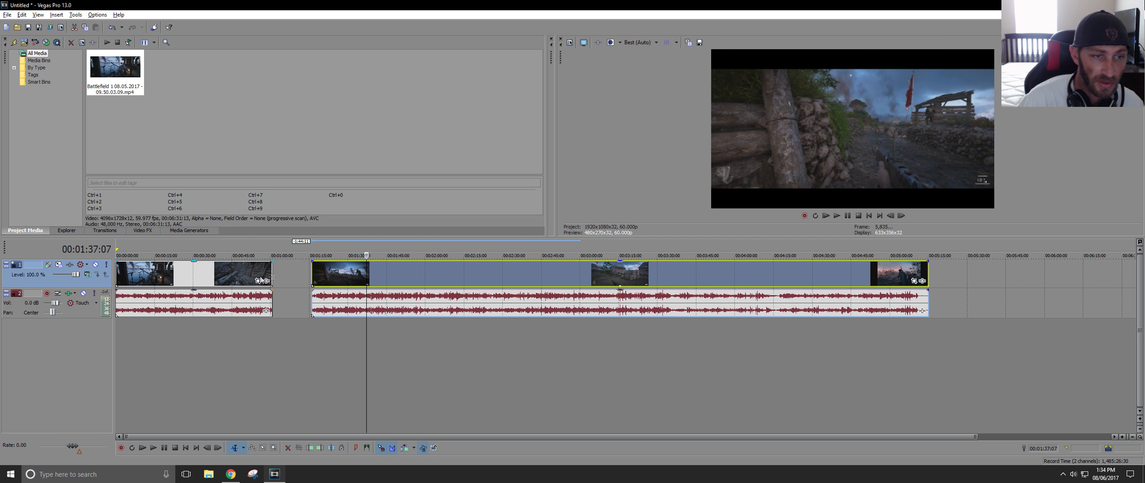
{"action": "left_click", "coordinate": [497, 281]}
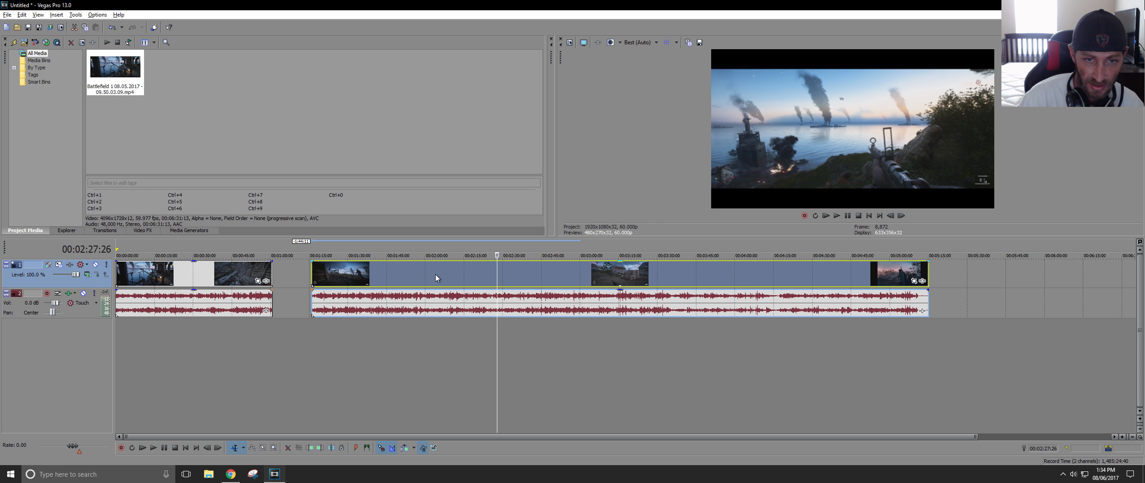
{"action": "key", "text": "Delete"}
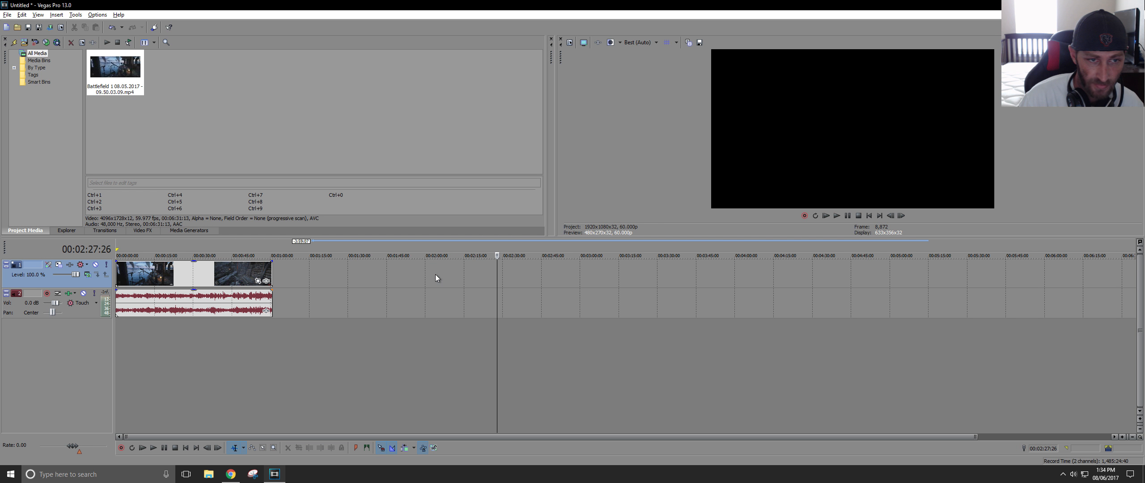
{"action": "left_click", "coordinate": [192, 277]}
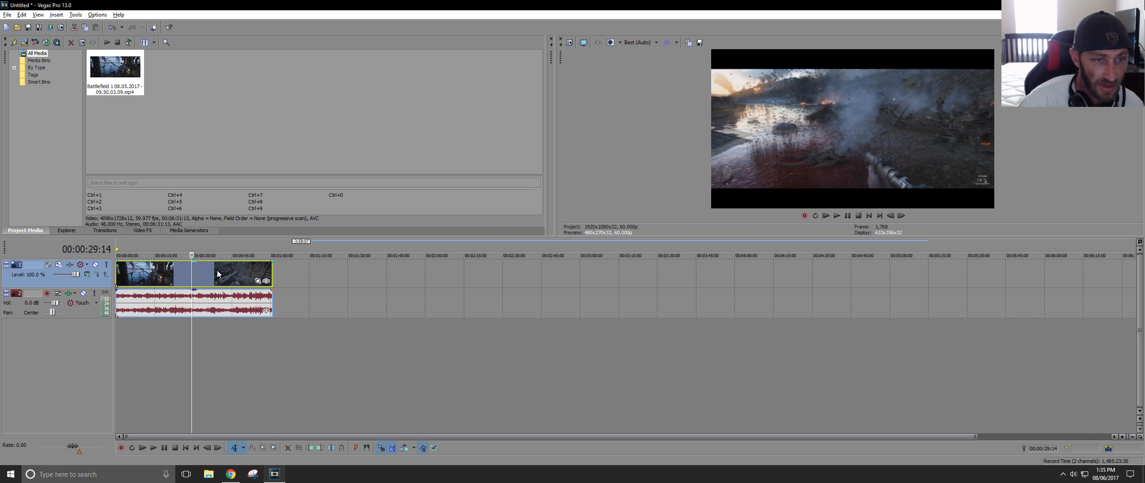
{"action": "mouse_move", "coordinate": [217, 270]}
{"action": "left_mouse_down"}
{"action": "mouse_move", "coordinate": [286, 274]}
{"action": "mouse_move", "coordinate": [203, 278]}
{"action": "left_mouse_up"}
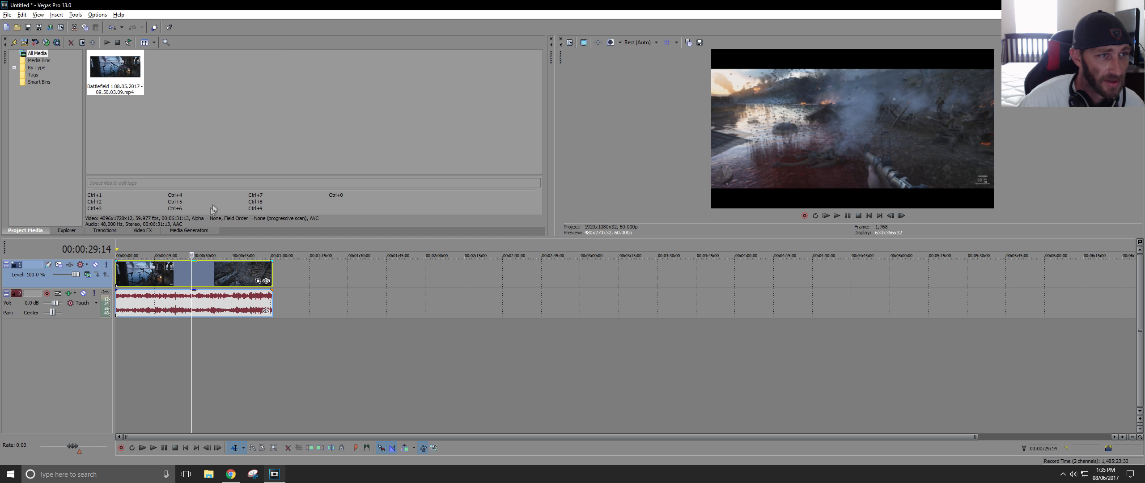
{"action": "left_click_drag", "start_coordinate": [191, 278], "coordinate": [131, 277]}
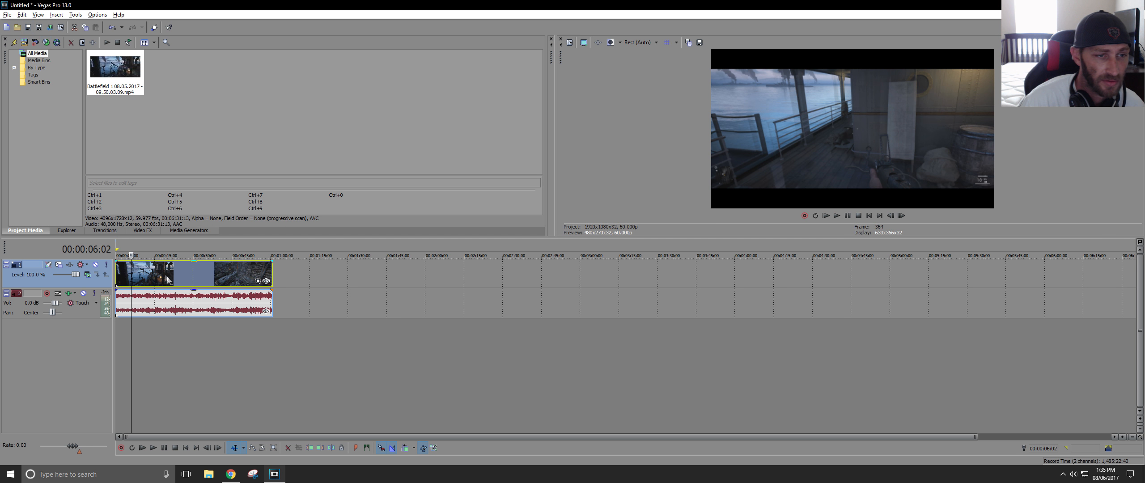
{"action": "mouse_move", "coordinate": [131, 278]}
{"action": "left_mouse_down"}
{"action": "mouse_move", "coordinate": [234, 272]}
{"action": "mouse_move", "coordinate": [135, 273]}
{"action": "left_mouse_up"}
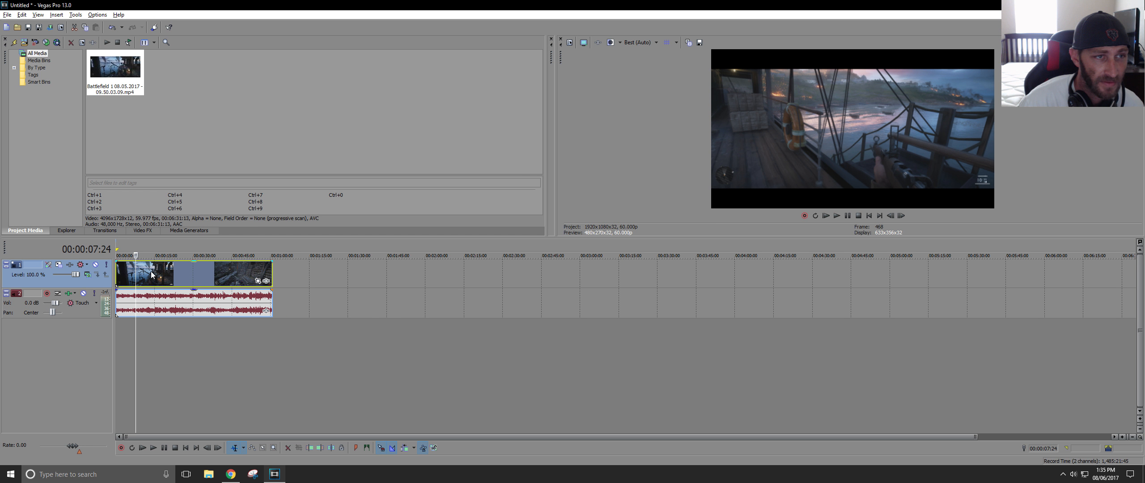
{"action": "left_click", "coordinate": [75, 14]}
{"action": "mouse_move", "coordinate": [53, 18]}
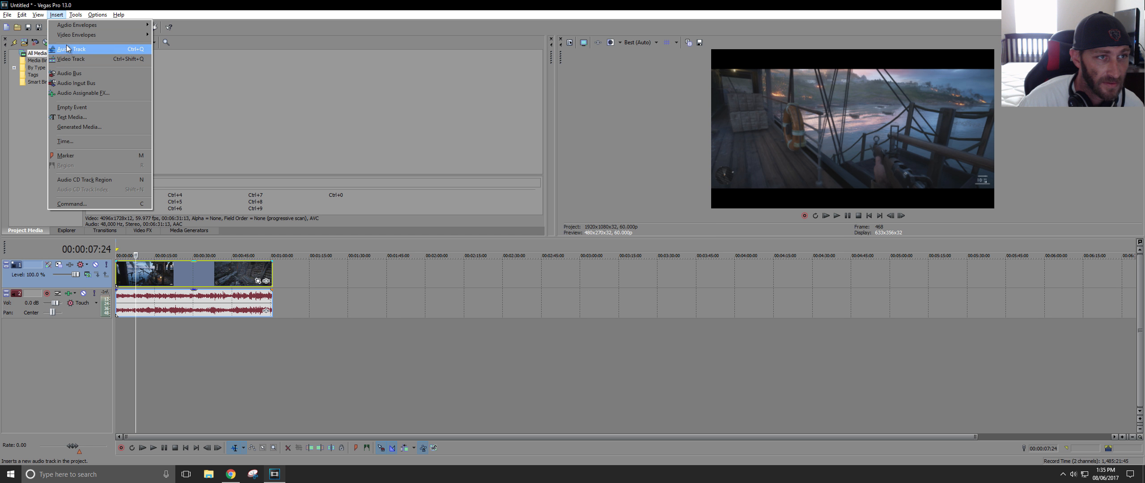
{"action": "mouse_move", "coordinate": [80, 17]}
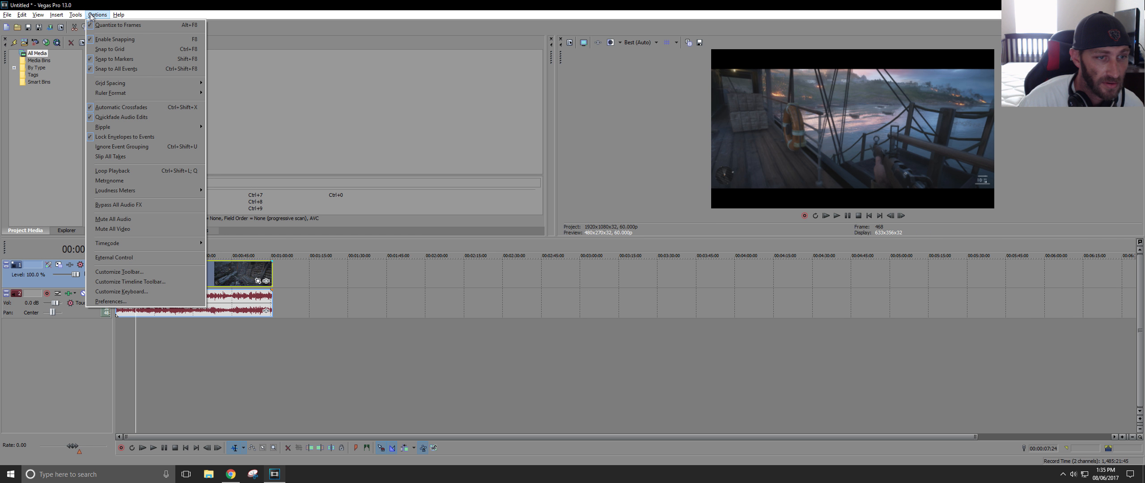
{"action": "left_click", "coordinate": [178, 278]}
{"action": "right_click", "coordinate": [178, 277]}
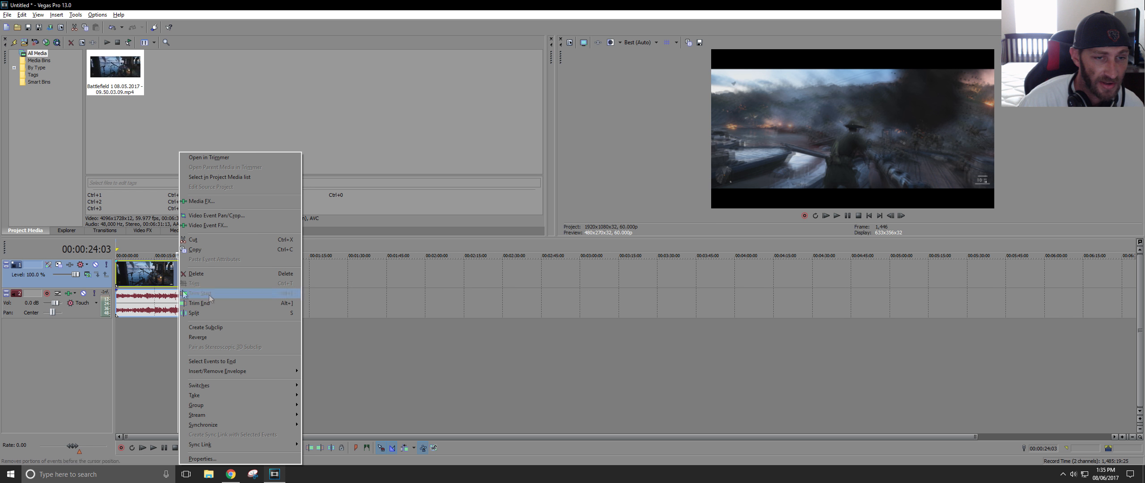
{"action": "left_click", "coordinate": [370, 325]}
{"action": "left_click", "coordinate": [155, 276]}
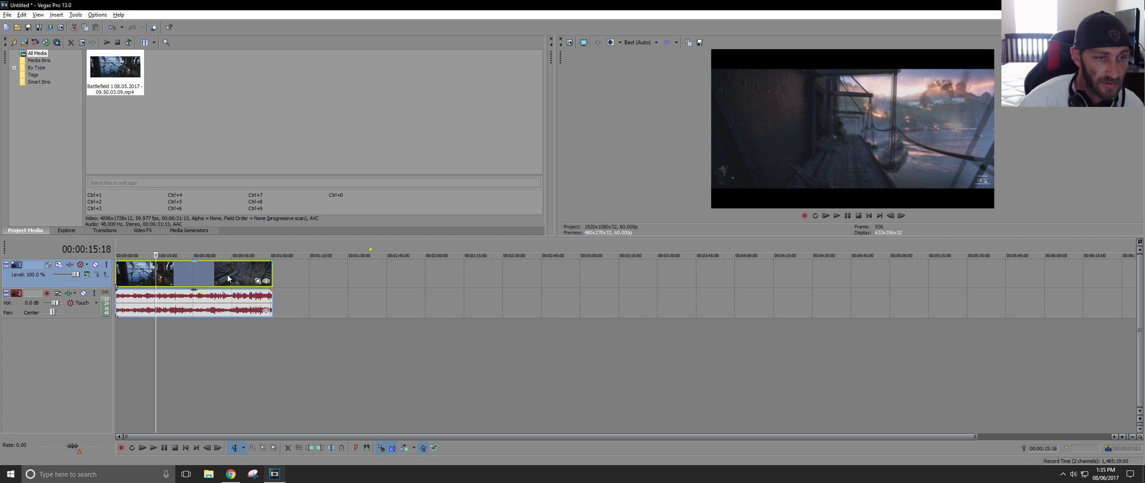
Add the Sony Brightness and Contrast media effect to the gameplay clip on the timeline
{"action": "right_click", "coordinate": [187, 276]}
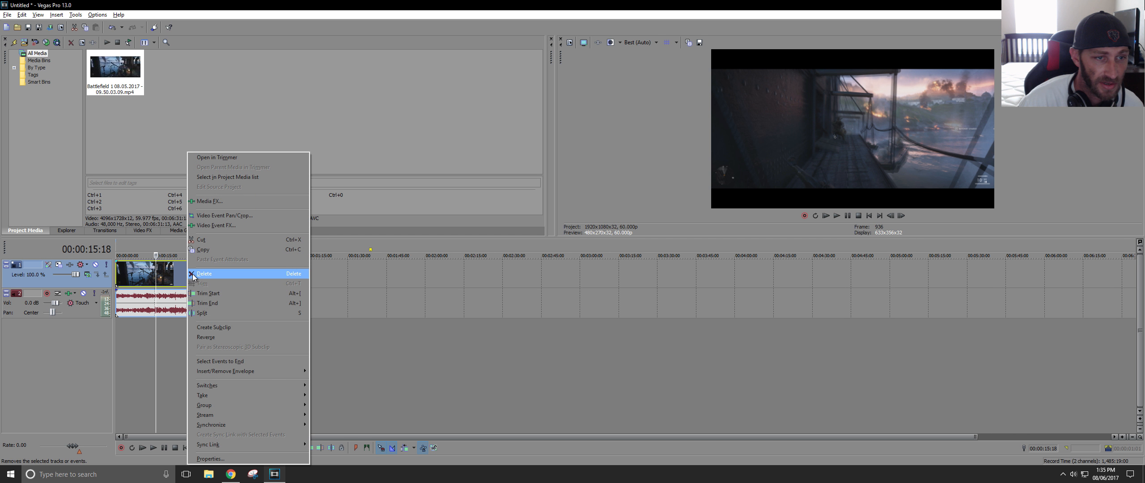
{"action": "left_click", "coordinate": [206, 202]}
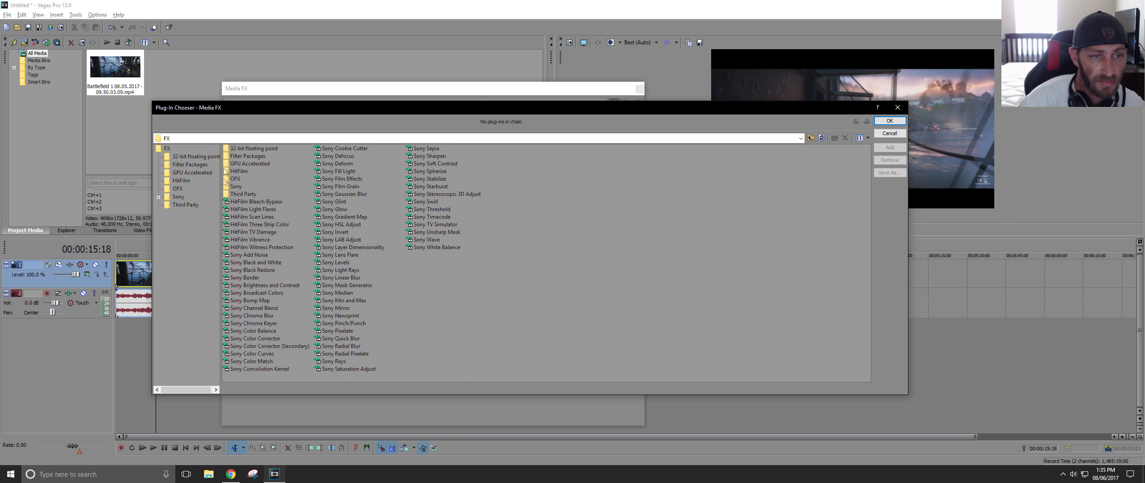
{"action": "left_click", "coordinate": [251, 285]}
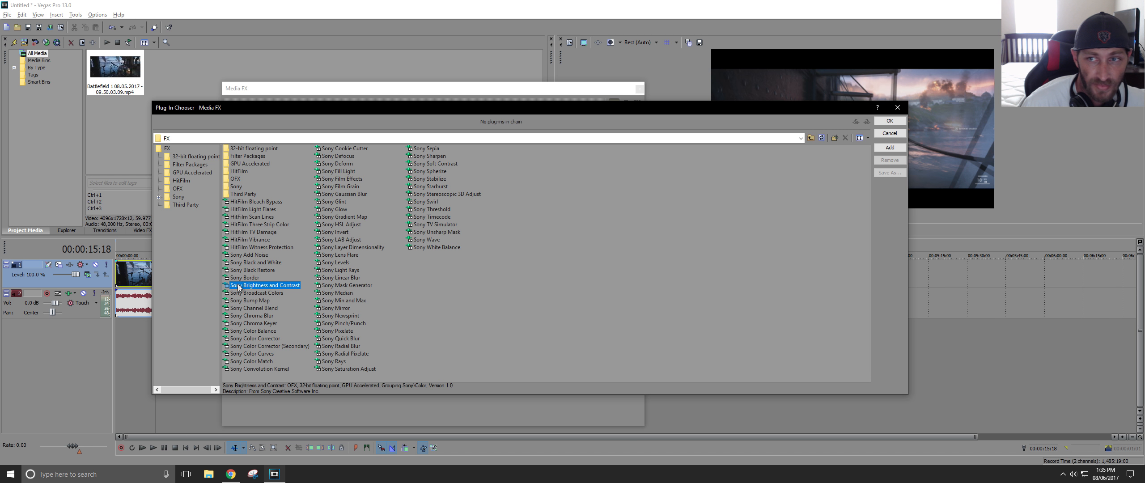
{"action": "left_click", "coordinate": [890, 121]}
{"action": "mouse_move", "coordinate": [357, 93]}
{"action": "left_mouse_down"}
{"action": "mouse_move", "coordinate": [411, 86]}
{"action": "mouse_move", "coordinate": [368, 82]}
{"action": "left_mouse_up"}
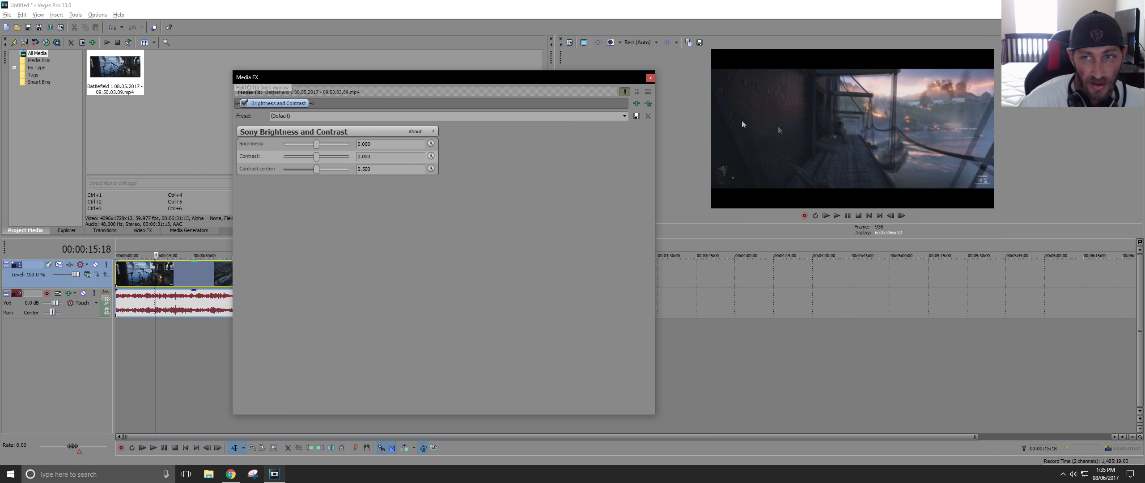
Preview the clip at 00:00:39:00, set the effect's brightness and contrast both to 0.034, and close the effect settings
{"action": "left_click", "coordinate": [184, 276]}
{"action": "left_click", "coordinate": [216, 278]}
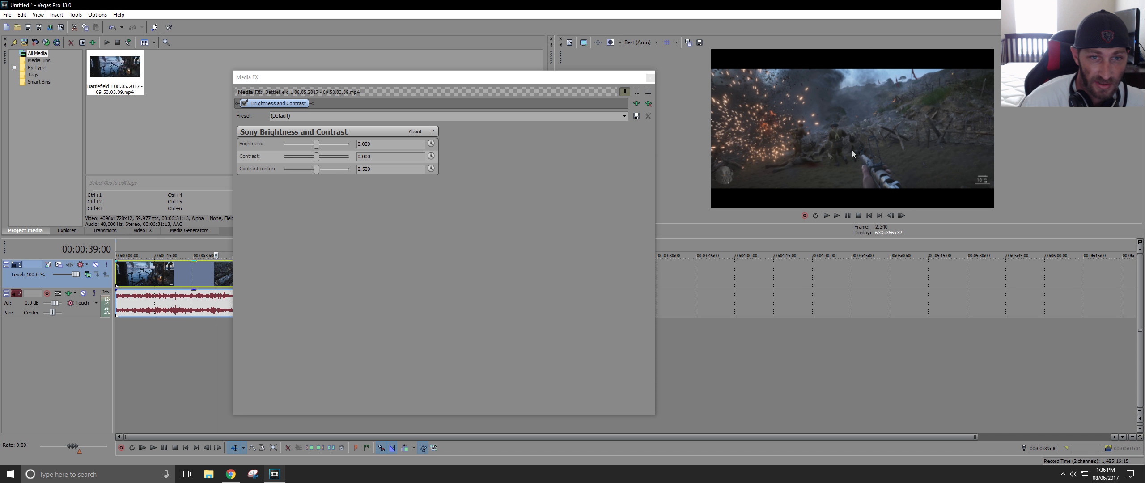
{"action": "left_click", "coordinate": [317, 147]}
{"action": "mouse_move", "coordinate": [318, 147]}
{"action": "left_mouse_down"}
{"action": "mouse_move", "coordinate": [325, 155]}
{"action": "mouse_move", "coordinate": [312, 156]}
{"action": "mouse_move", "coordinate": [318, 147]}
{"action": "left_mouse_up"}
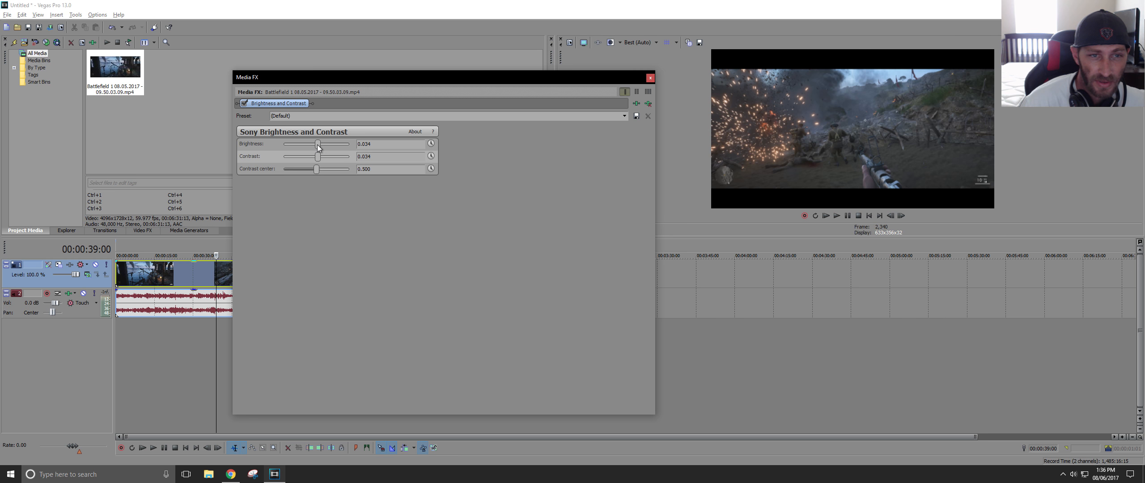
{"action": "left_click", "coordinate": [651, 78]}
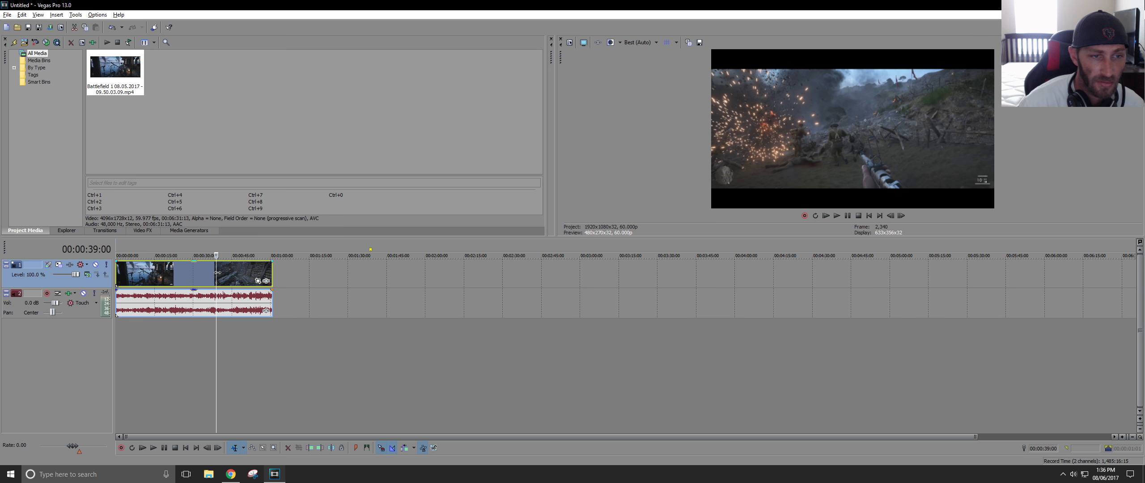
Select the gameplay clip's audio at 00:00:16:19, mute its track and unmute it again
{"action": "left_click_drag", "start_coordinate": [217, 273], "coordinate": [183, 282]}
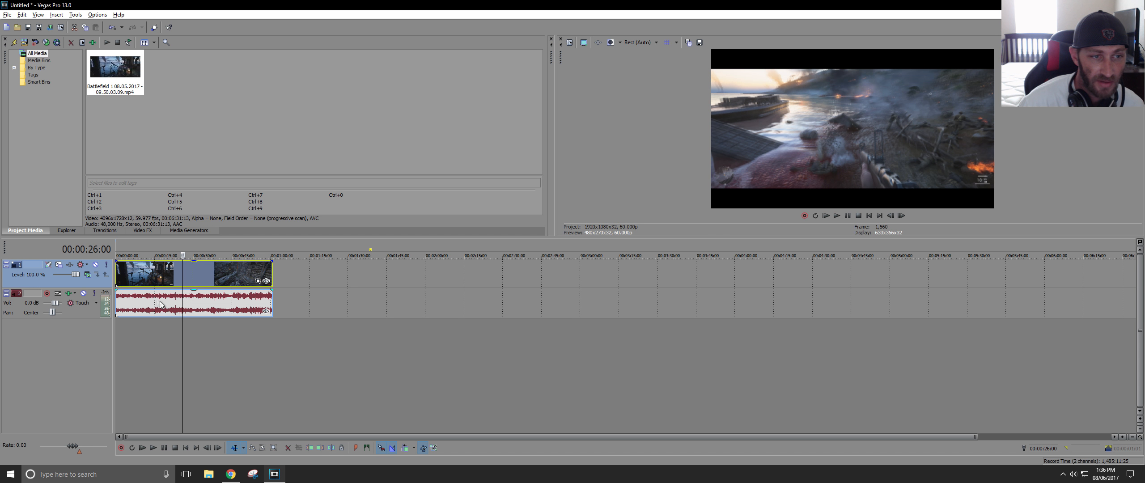
{"action": "left_click", "coordinate": [159, 302]}
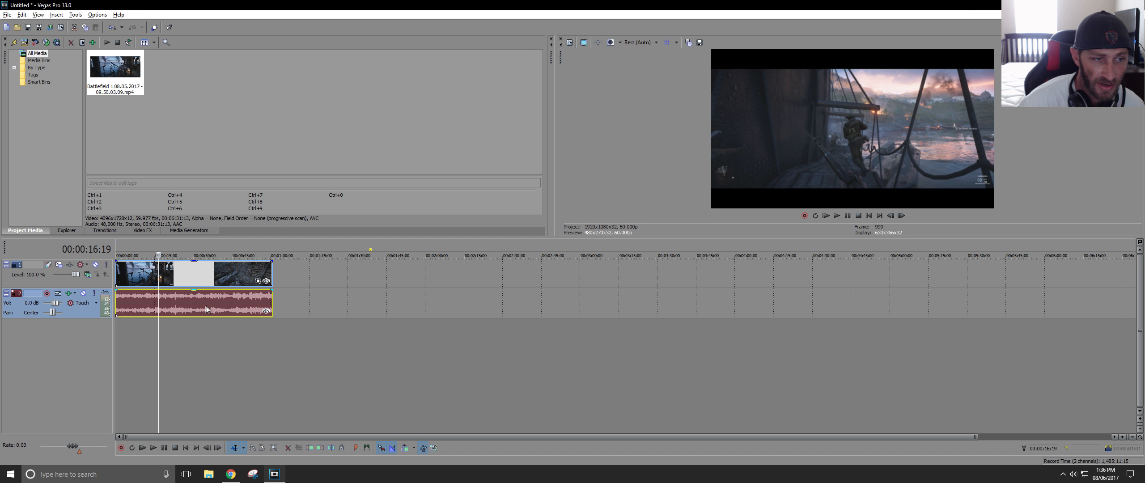
{"action": "left_click", "coordinate": [84, 294]}
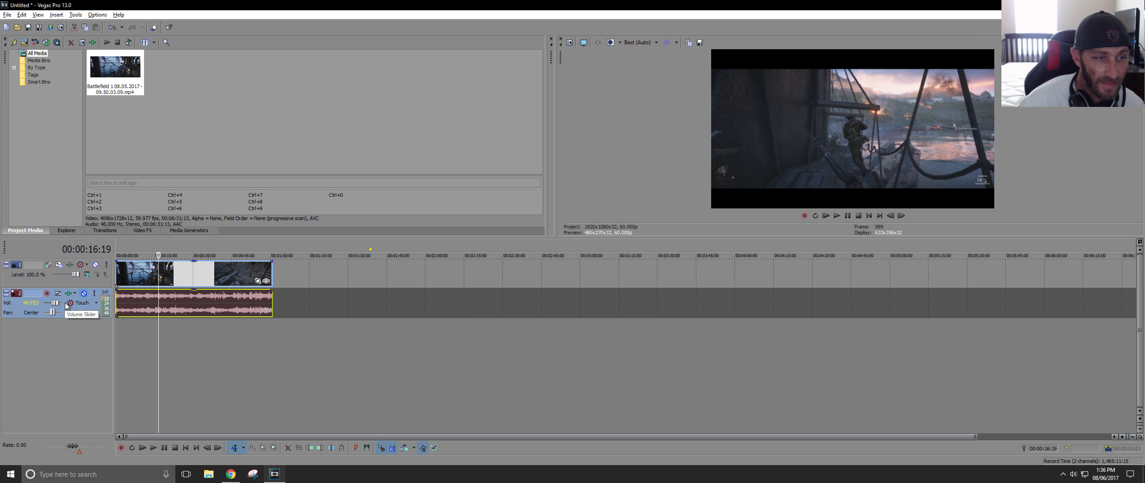
{"action": "left_click", "coordinate": [84, 294]}
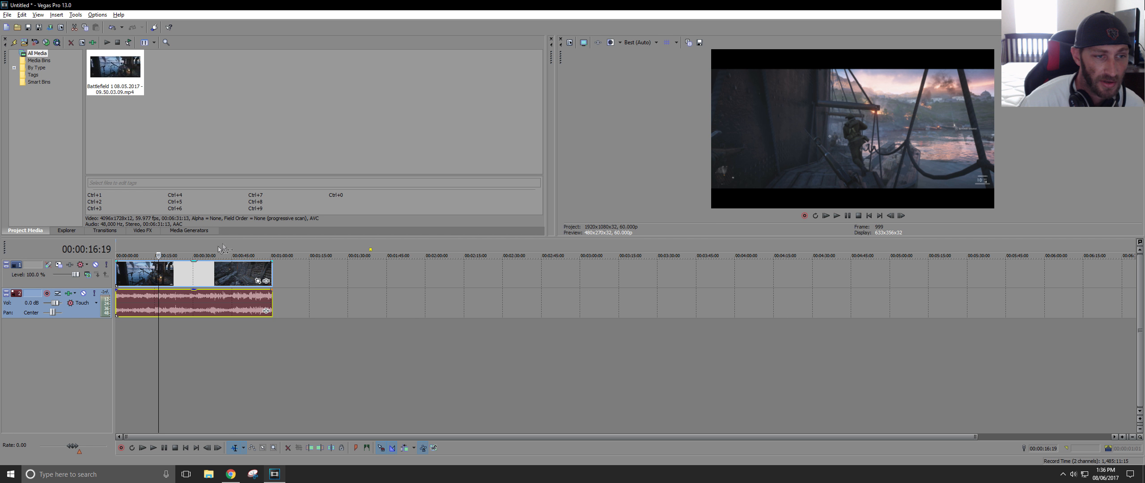
Open the Render As settings and select the youtube template under the MainConcept AVC/AAC format
{"action": "left_click", "coordinate": [7, 15]}
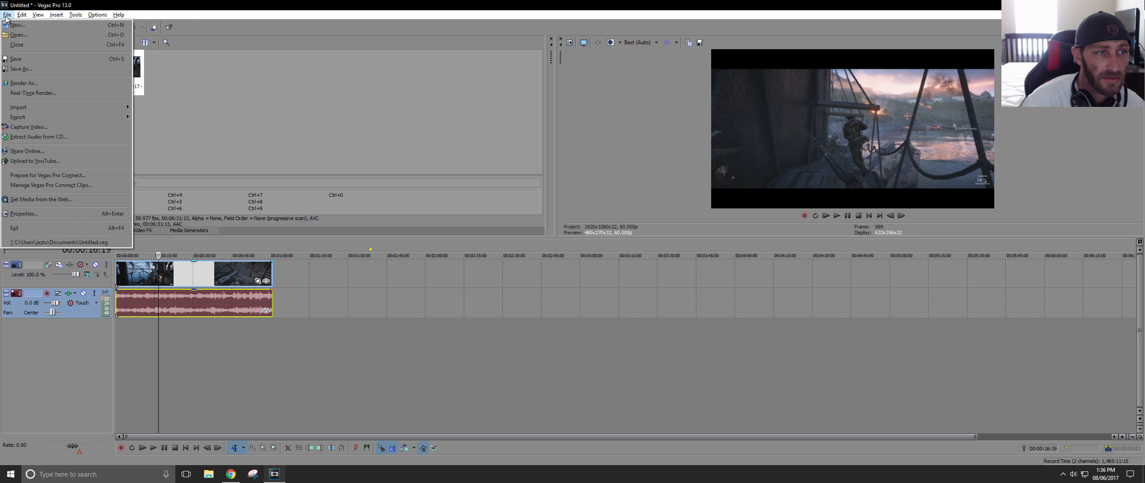
{"action": "left_click", "coordinate": [24, 85]}
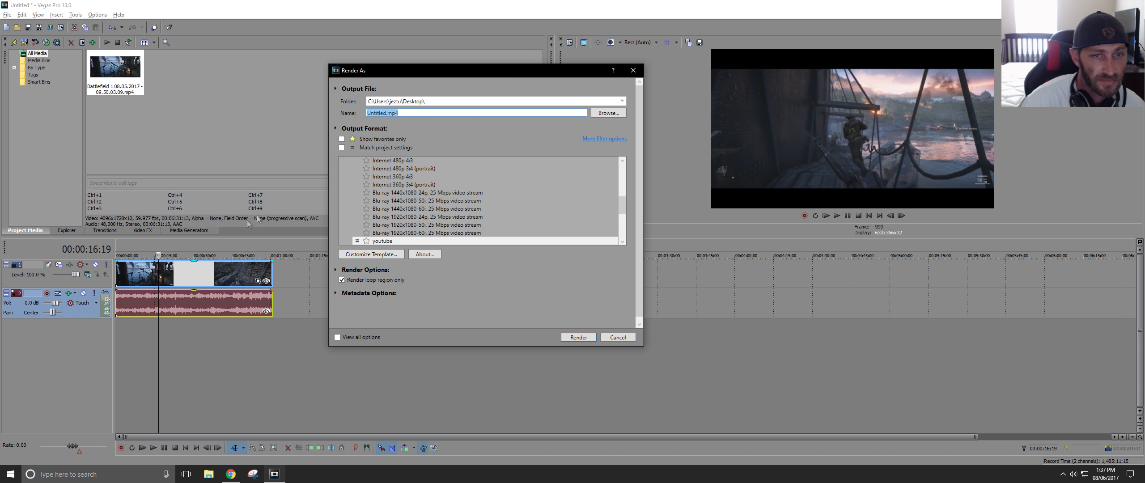
{"action": "scroll", "coordinate": [622, 201], "scroll_direction": "up", "scroll_amount": 1}
{"action": "left_click_drag", "start_coordinate": [622, 201], "coordinate": [619, 175]}
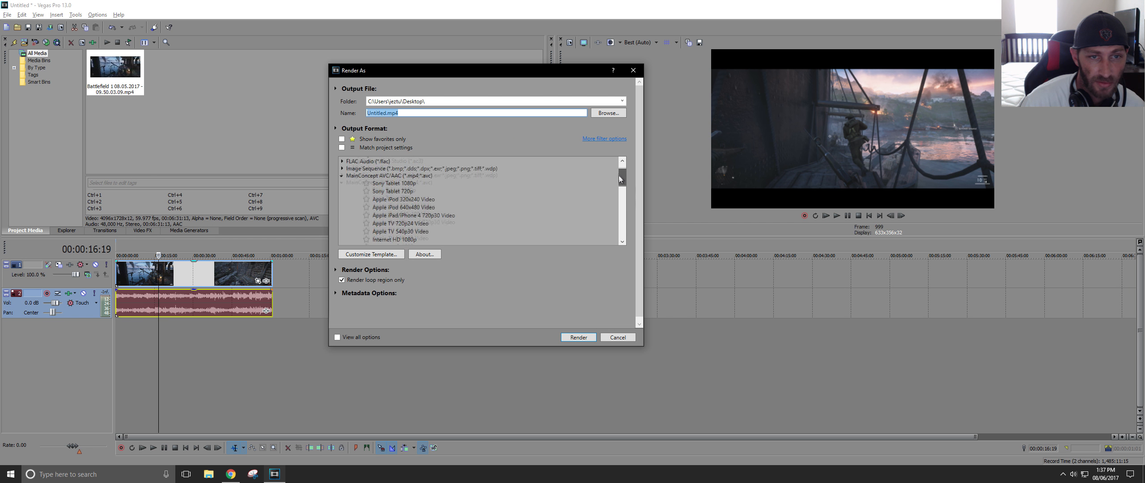
{"action": "left_click", "coordinate": [342, 197]}
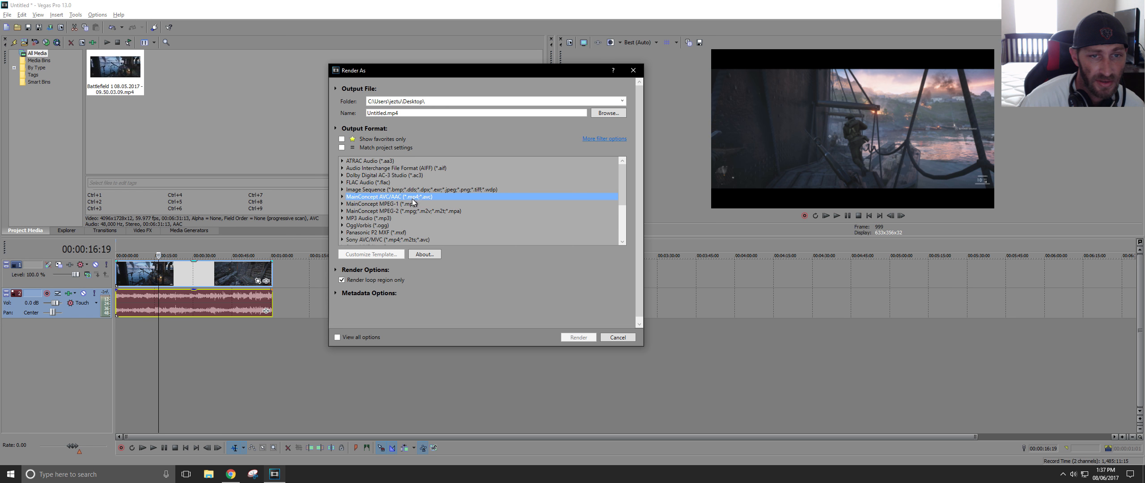
{"action": "left_click", "coordinate": [342, 197]}
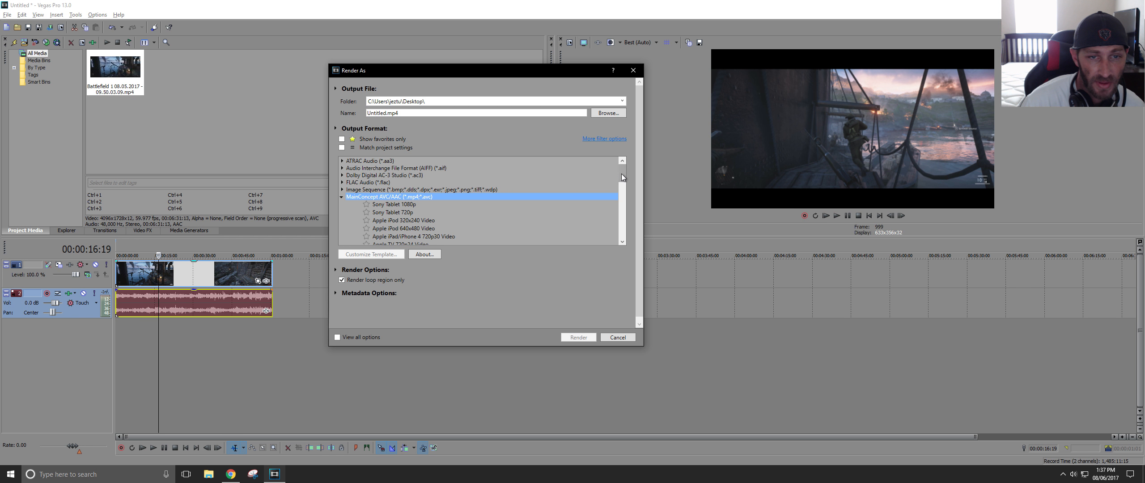
{"action": "left_click_drag", "start_coordinate": [623, 177], "coordinate": [626, 219]}
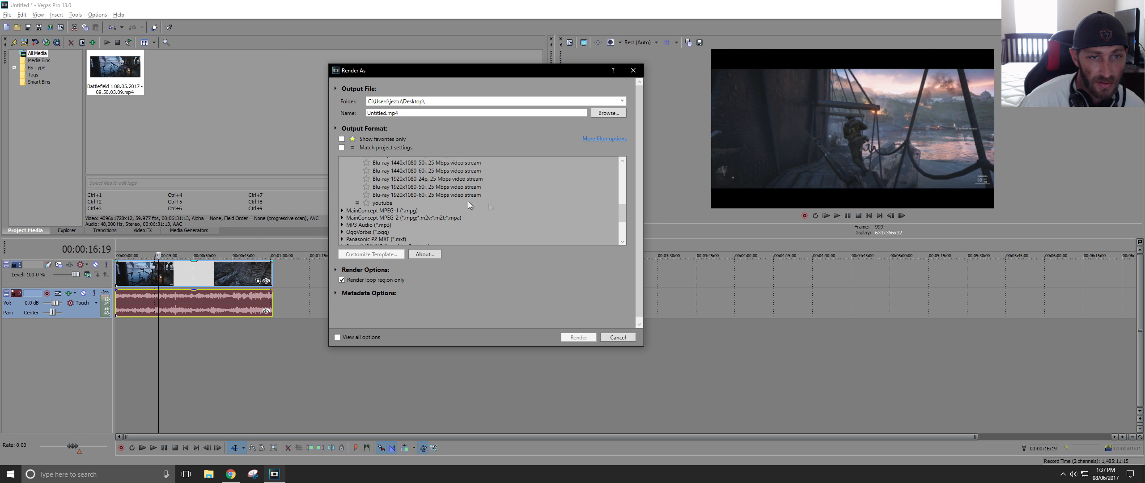
{"action": "left_click", "coordinate": [387, 204]}
Open the youtube template for customization and choose Render using CUDA if available as the encode mode
{"action": "left_click", "coordinate": [379, 254]}
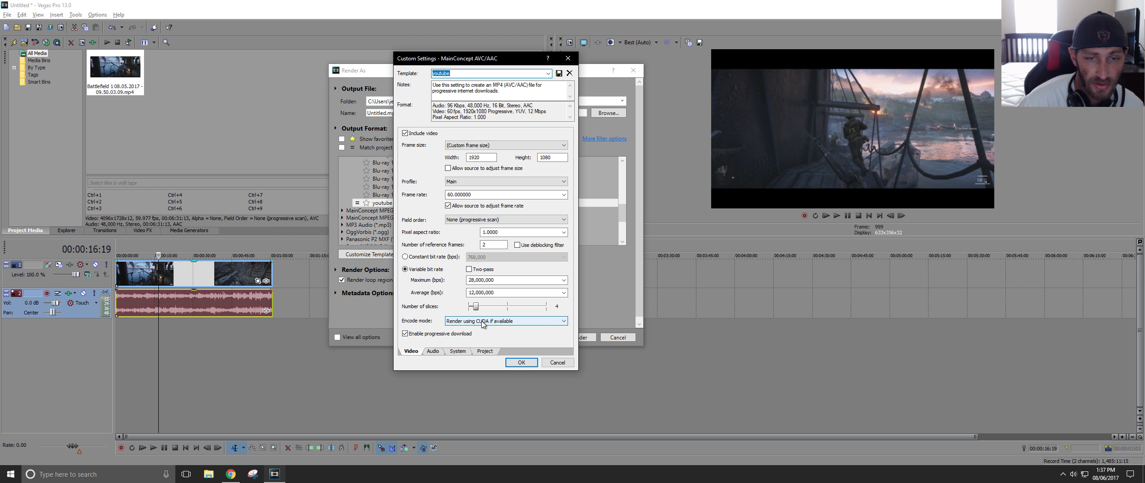
{"action": "left_click", "coordinate": [498, 325]}
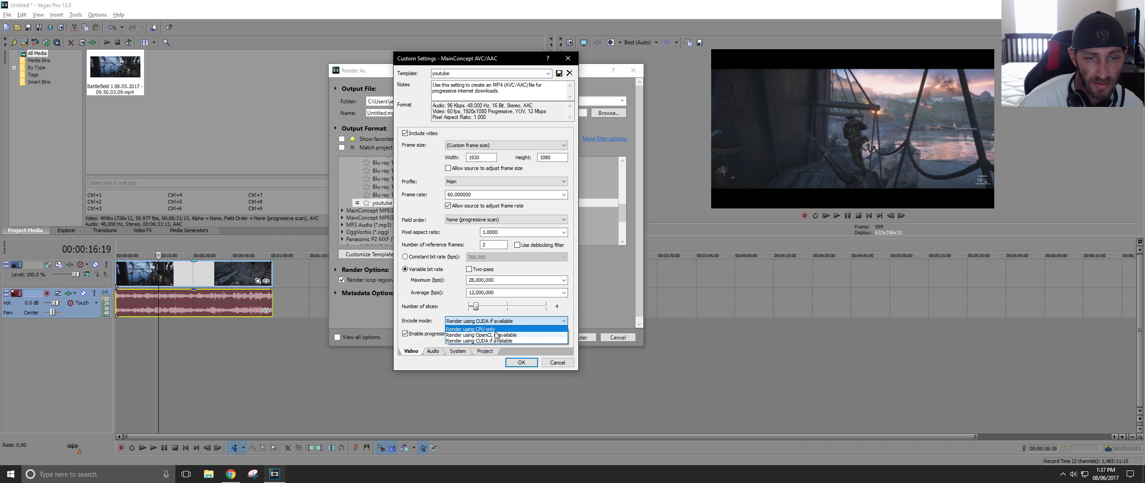
{"action": "left_click", "coordinate": [495, 342]}
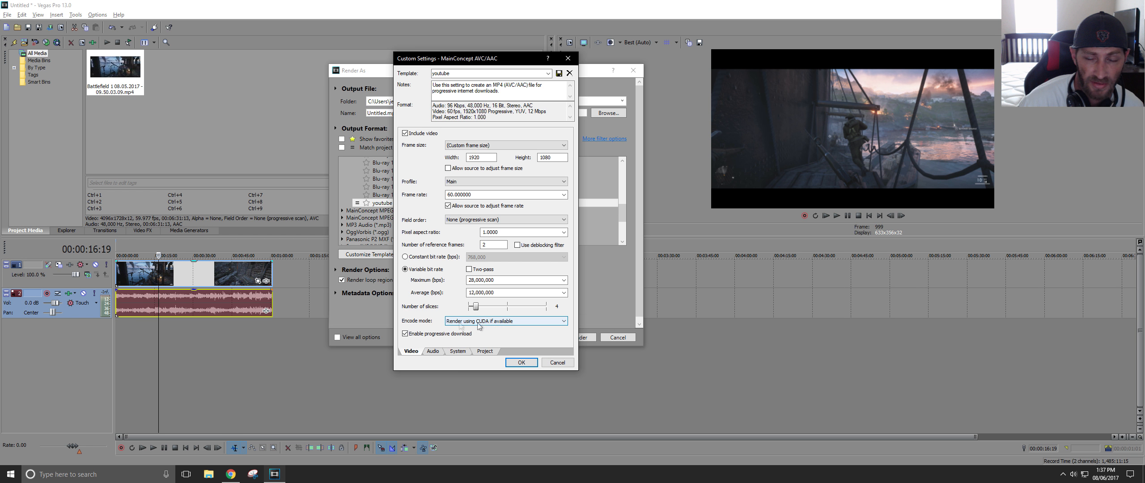
Review the youtube template's audio, system, project and video settings, run the GPU check, and return to the render options
{"action": "left_click", "coordinate": [437, 353]}
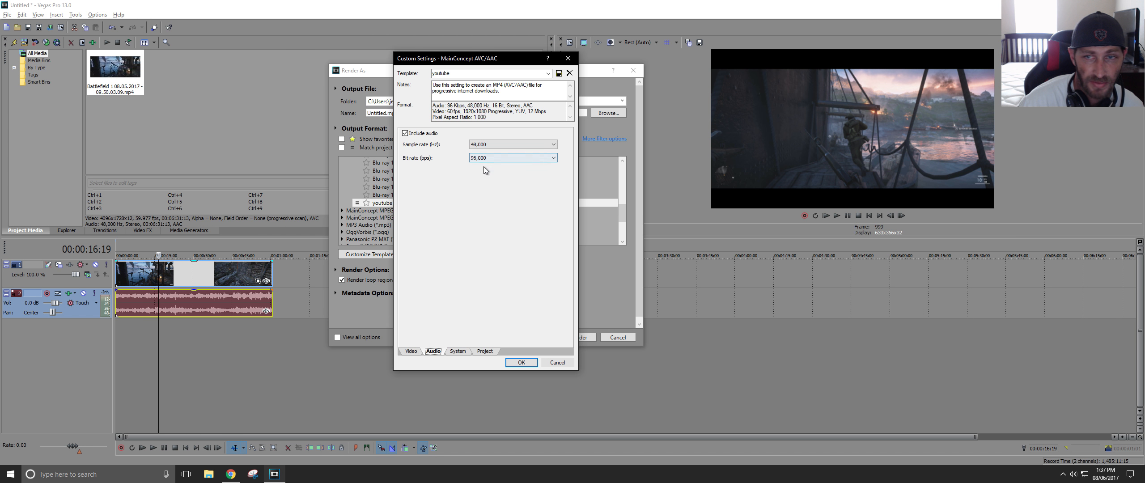
{"action": "left_click", "coordinate": [457, 351]}
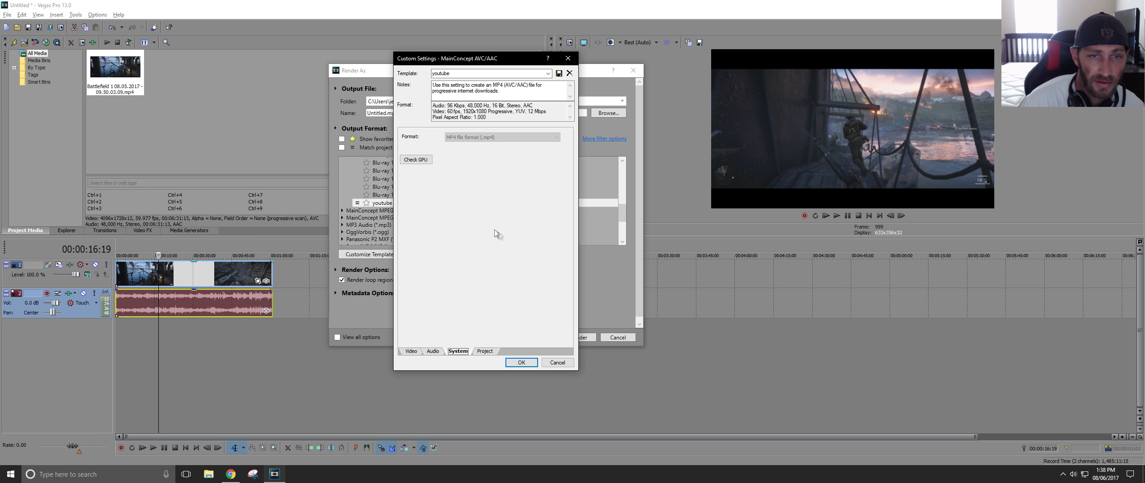
{"action": "left_click", "coordinate": [419, 160]}
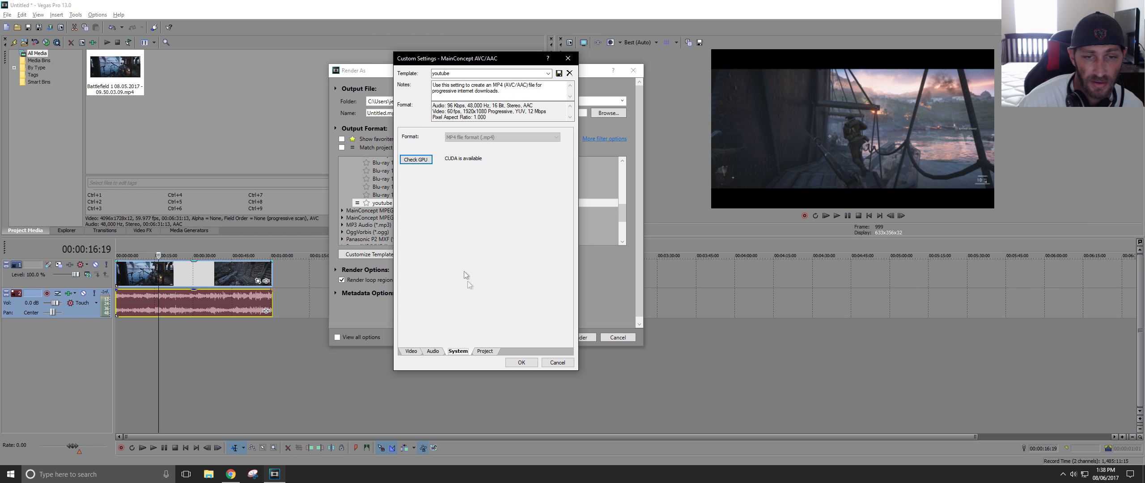
{"action": "left_click", "coordinate": [486, 351]}
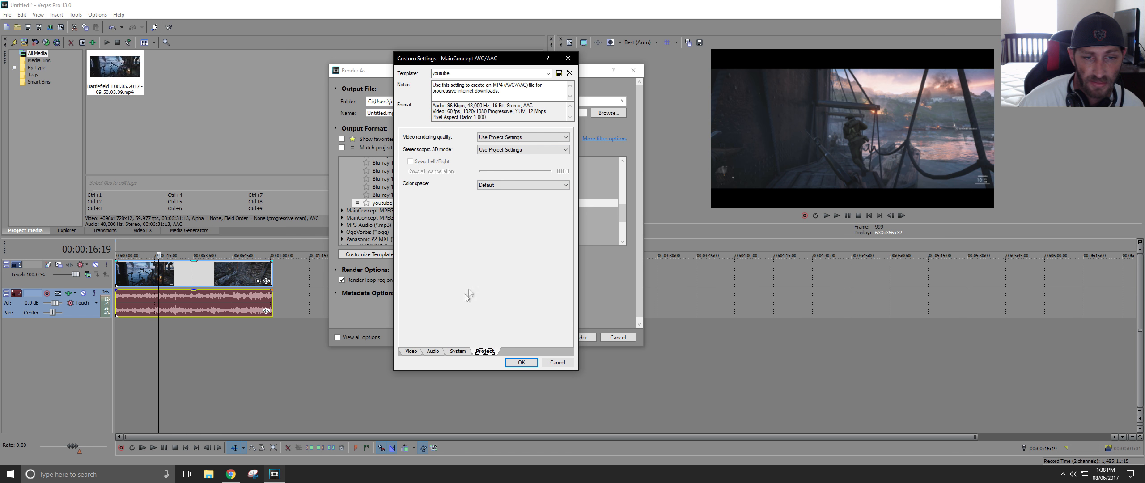
{"action": "left_click", "coordinate": [524, 362]}
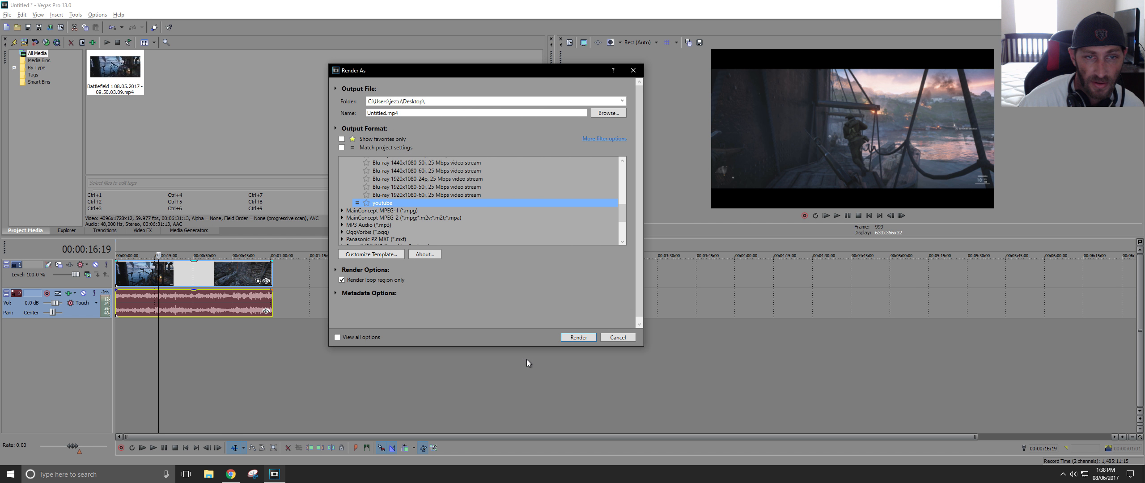
{"action": "left_click", "coordinate": [376, 255]}
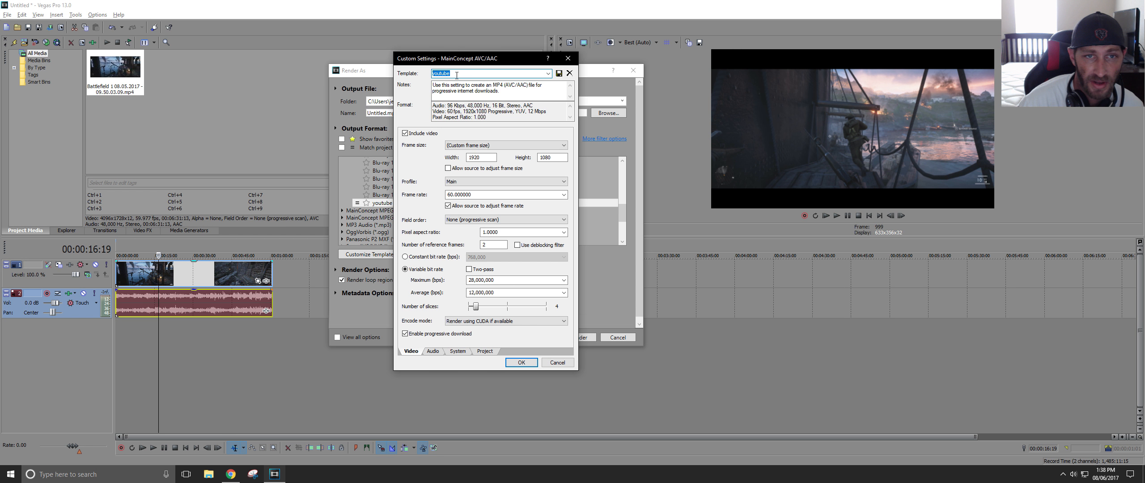
{"action": "left_click", "coordinate": [521, 363]}
Customize the Blu-ray 1920x1080-60i, 25 Mbps video stream template with frame size HD 1080 (1920x1080) and a frame rate of 60
{"action": "mouse_move", "coordinate": [623, 208]}
{"action": "left_mouse_down"}
{"action": "mouse_move", "coordinate": [625, 174]}
{"action": "mouse_move", "coordinate": [627, 204]}
{"action": "left_mouse_up"}
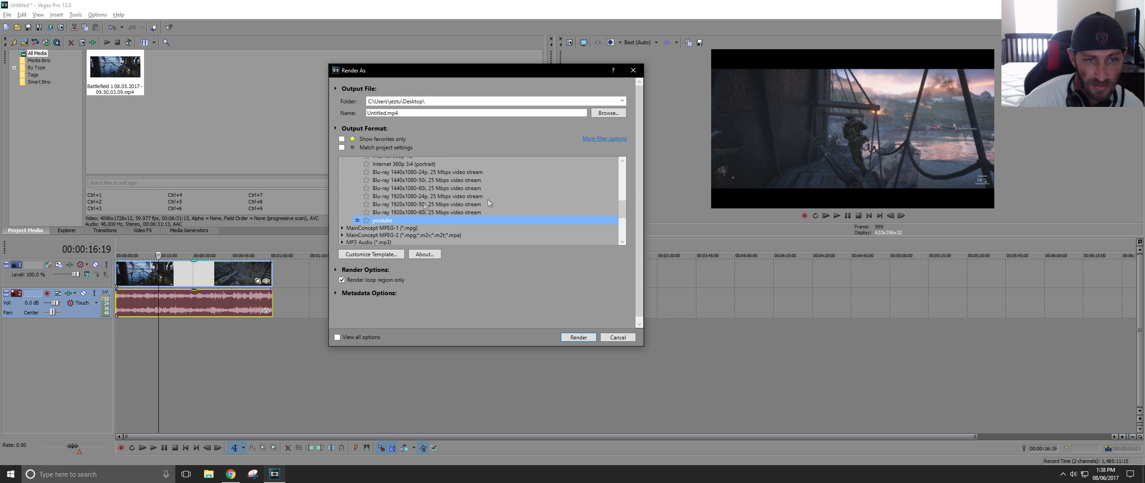
{"action": "left_click", "coordinate": [402, 212]}
{"action": "left_click", "coordinate": [385, 254]}
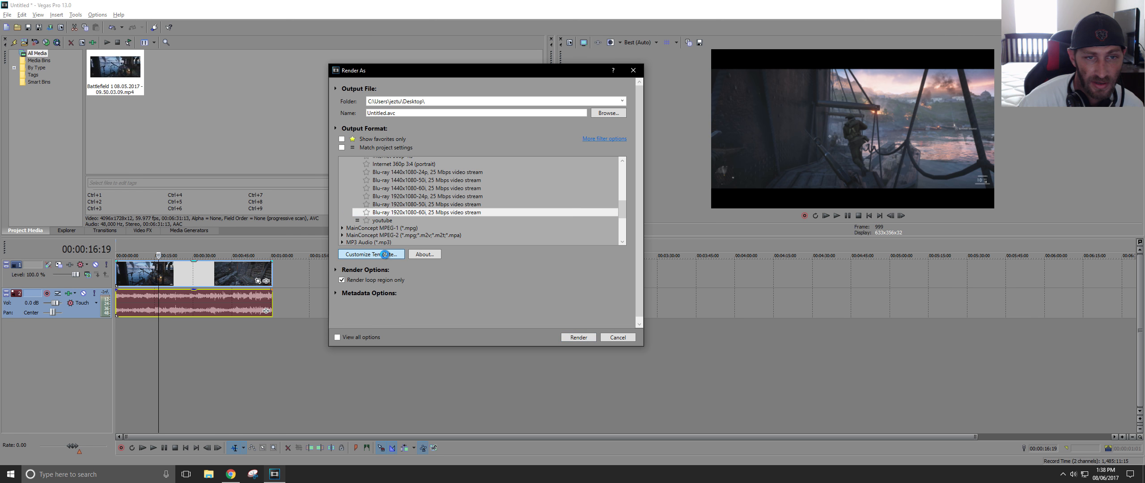
{"action": "left_click", "coordinate": [475, 147]}
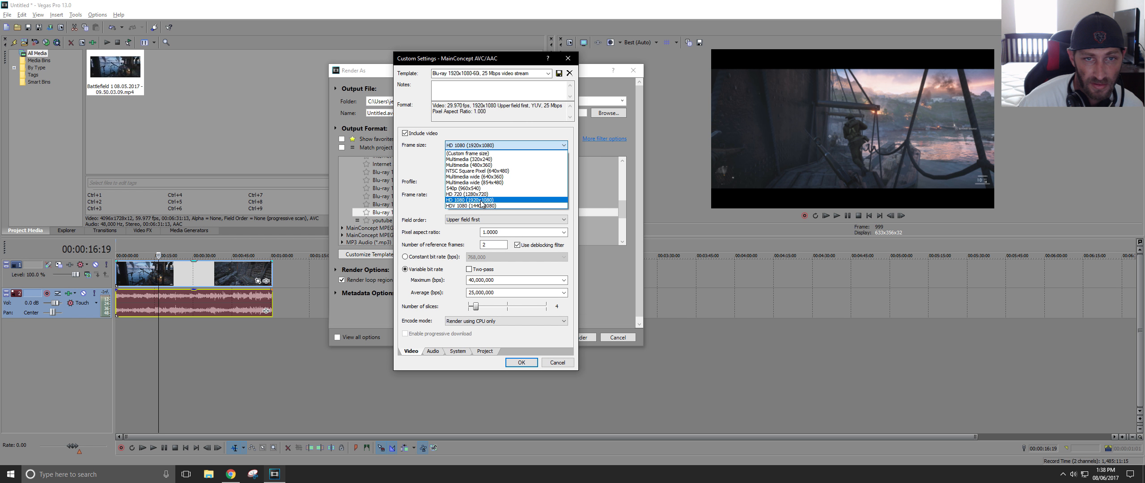
{"action": "left_click", "coordinate": [481, 201]}
{"action": "left_click", "coordinate": [471, 195]}
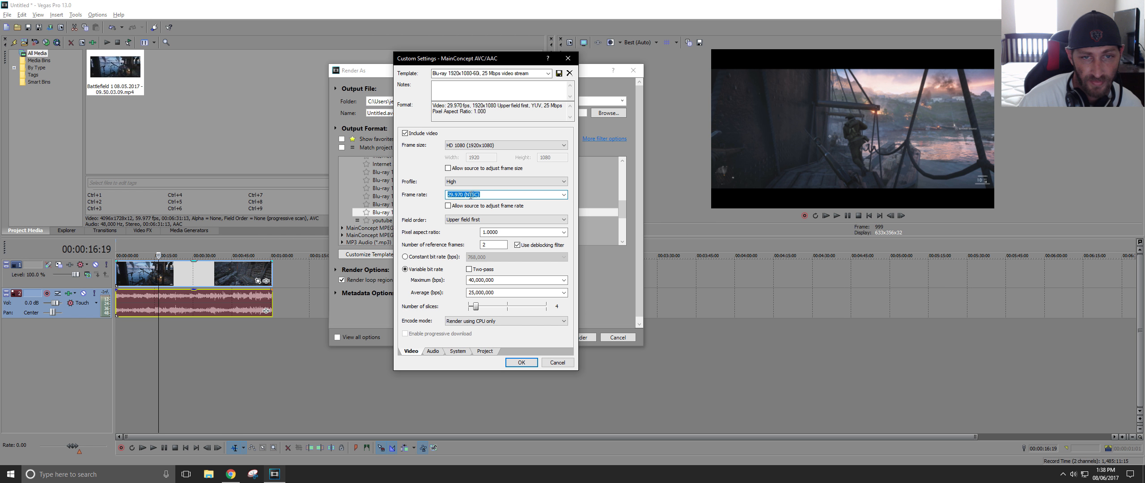
{"action": "type", "text": "60"}
{"action": "key", "text": "Tab"}
Set the template's variable bit rate to a maximum of 28,000,000 bps and an average of 18,000,000 bps
{"action": "key", "text": "Tab"}
{"action": "key", "text": "Tab"}
{"action": "key", "text": "Tab"}
{"action": "key", "text": "Tab"}
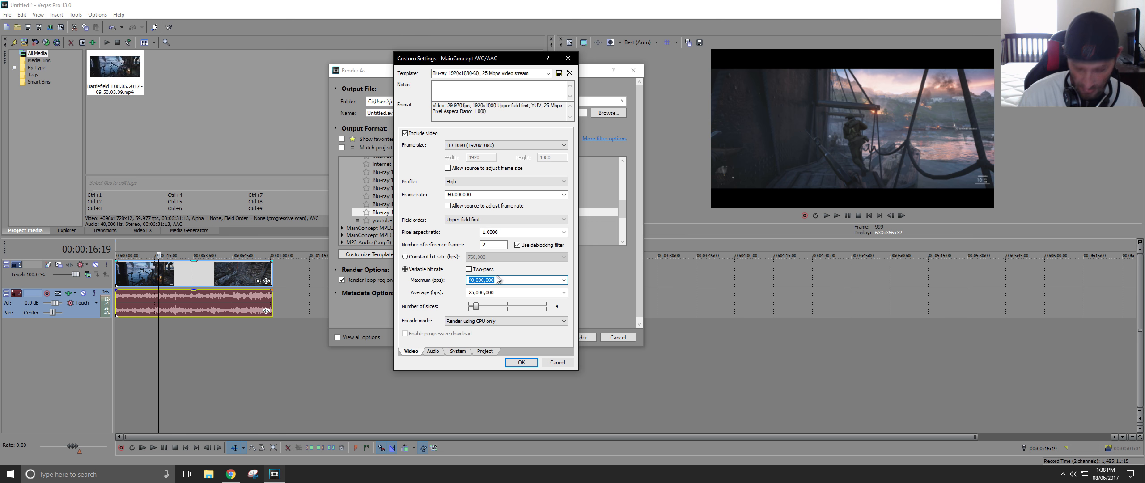
{"action": "type", "text": "28,000,"}
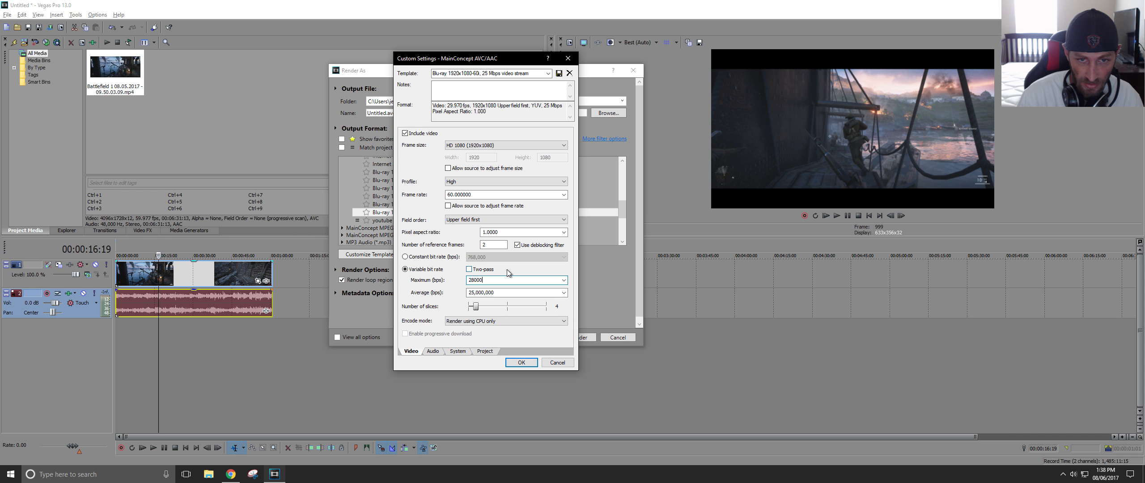
{"action": "type", "text": "000"}
{"action": "double_click", "coordinate": [507, 293]}
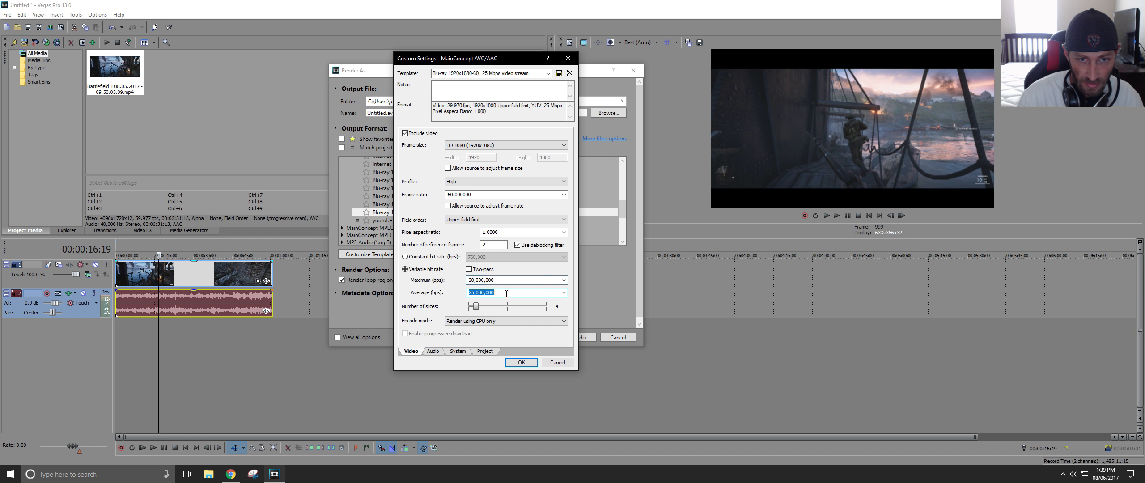
{"action": "type", "text": "18"}
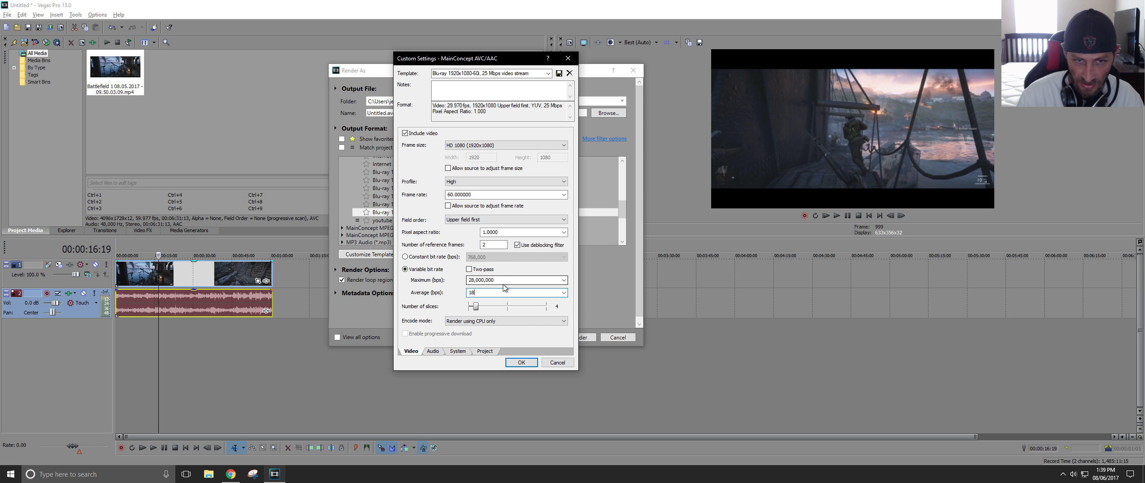
{"action": "type", "text": "000000"}
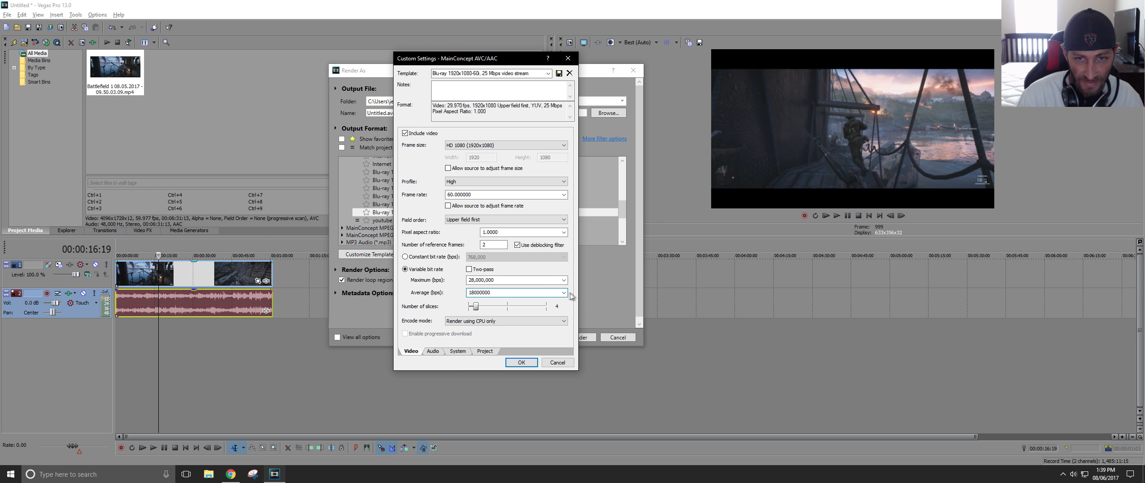
Set the Blu-ray 1920x1080-60i template's encode mode to Render using CUDA if available
{"action": "left_click", "coordinate": [431, 351]}
{"action": "left_click", "coordinate": [419, 351]}
{"action": "left_click", "coordinate": [488, 320]}
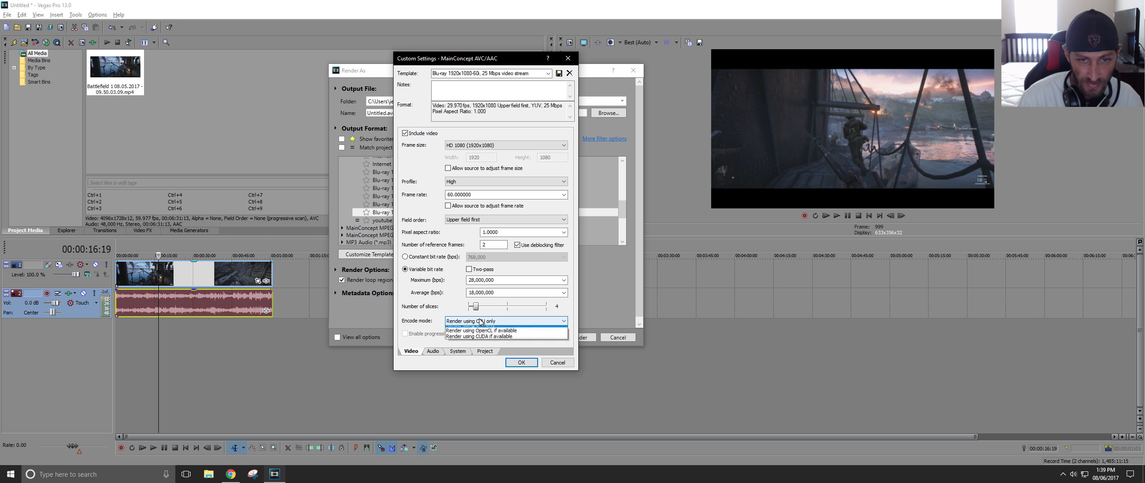
{"action": "left_click", "coordinate": [484, 341]}
Check the Blu-ray template's audio and system settings and accept its custom settings
{"action": "left_click", "coordinate": [433, 351]}
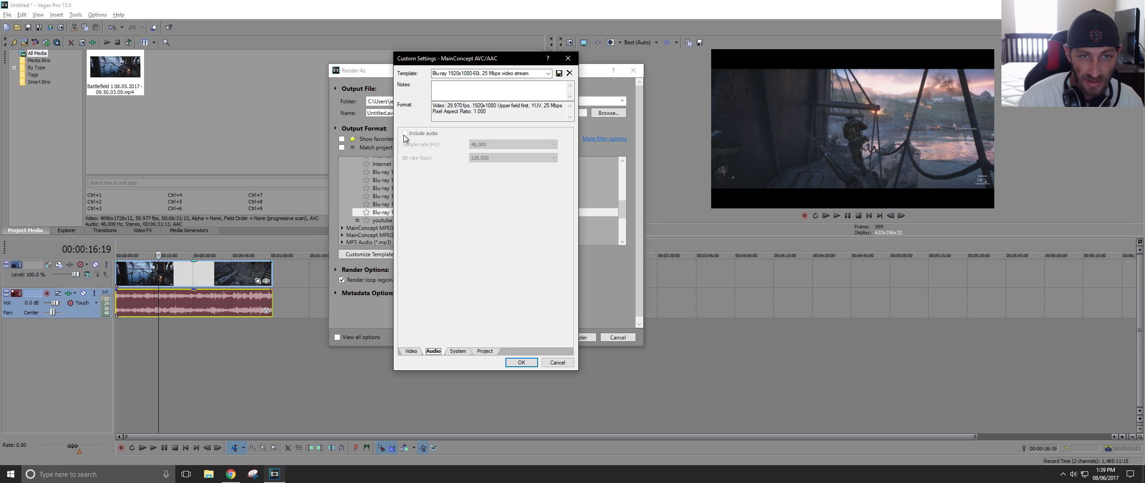
{"action": "left_click", "coordinate": [412, 351]}
{"action": "left_click", "coordinate": [457, 351]}
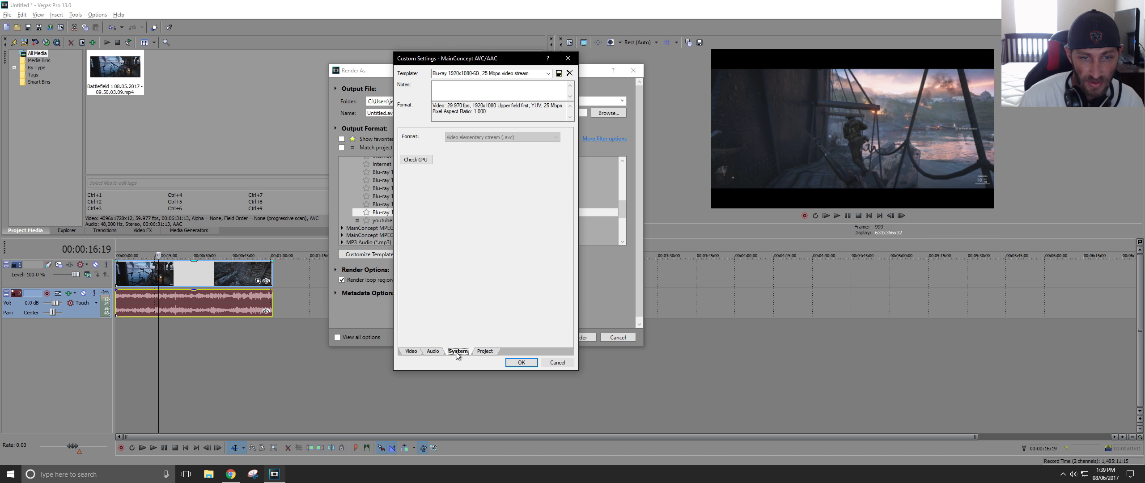
{"action": "left_click", "coordinate": [412, 351]}
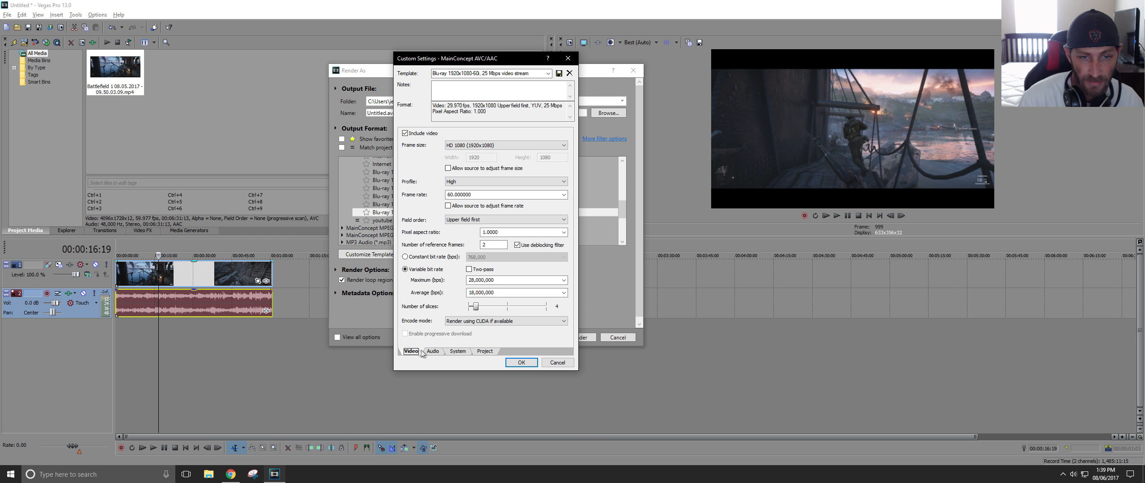
{"action": "left_click", "coordinate": [522, 363]}
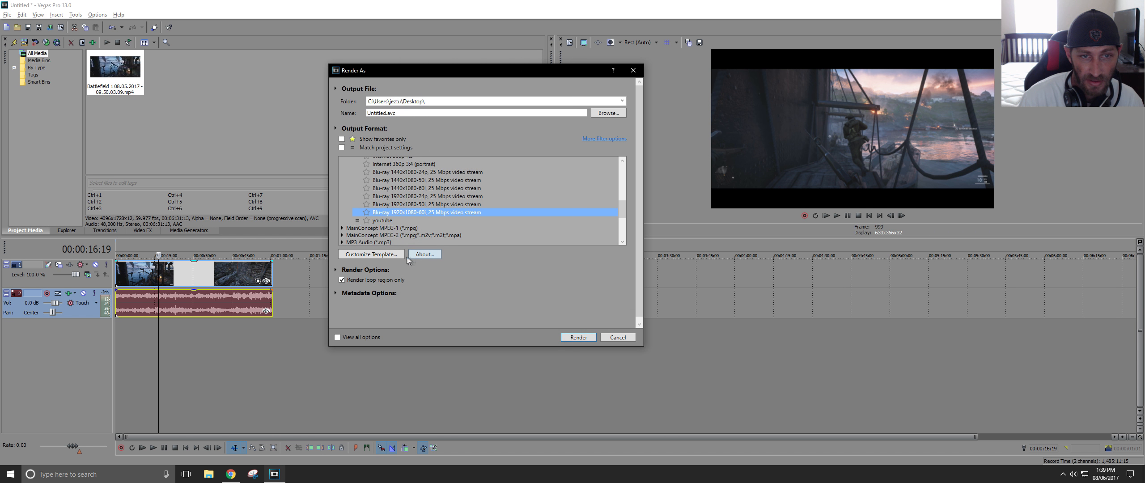
Open the youtube template for customization and review its frame size, frame rate, variable bit rates and encode mode
{"action": "left_click", "coordinate": [380, 221]}
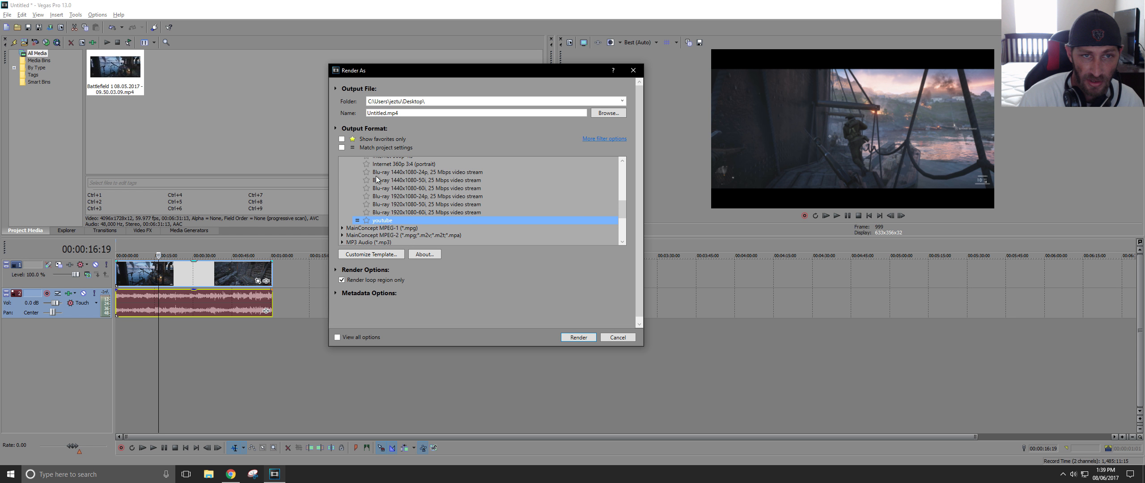
{"action": "left_click", "coordinate": [381, 255]}
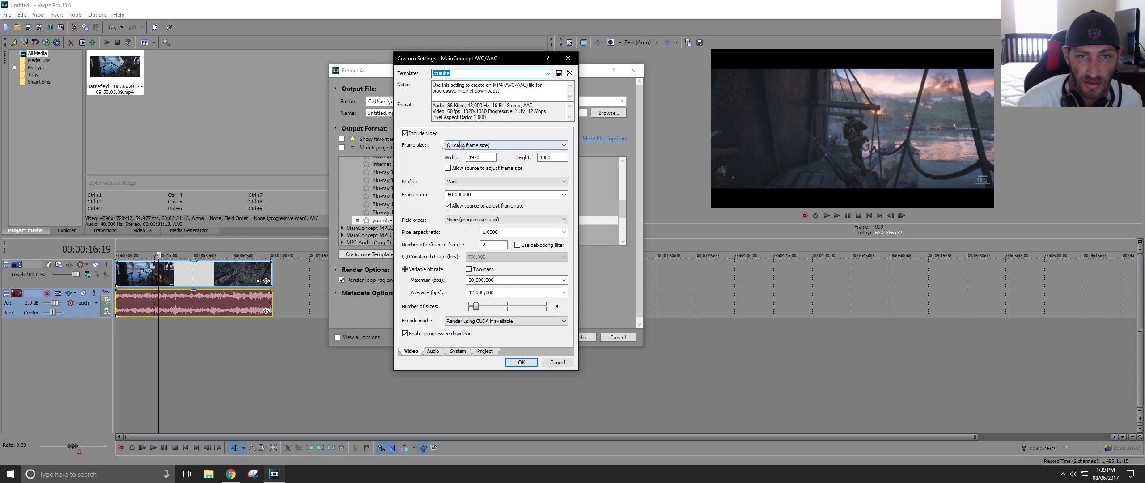
{"action": "left_click", "coordinate": [501, 145]}
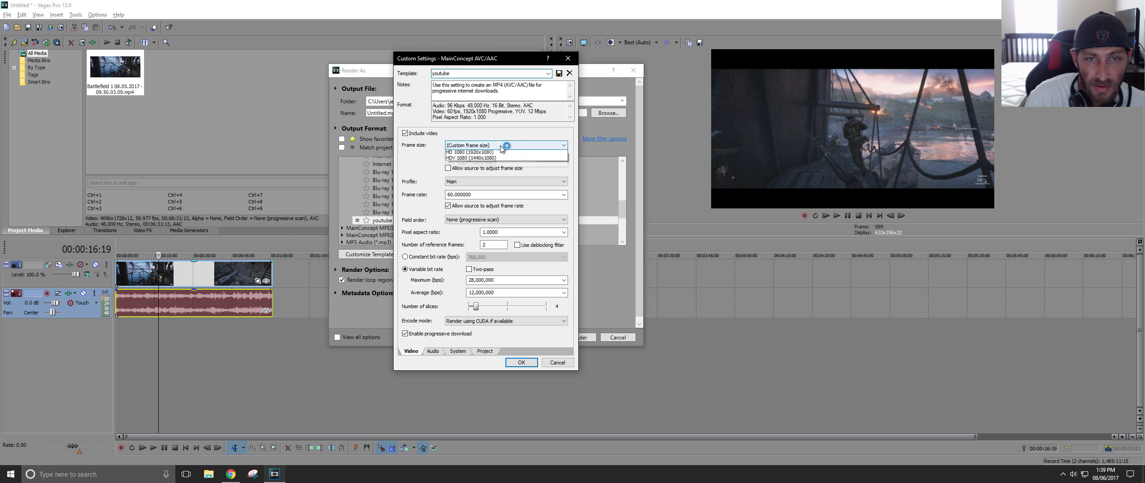
{"action": "left_click", "coordinate": [500, 144]}
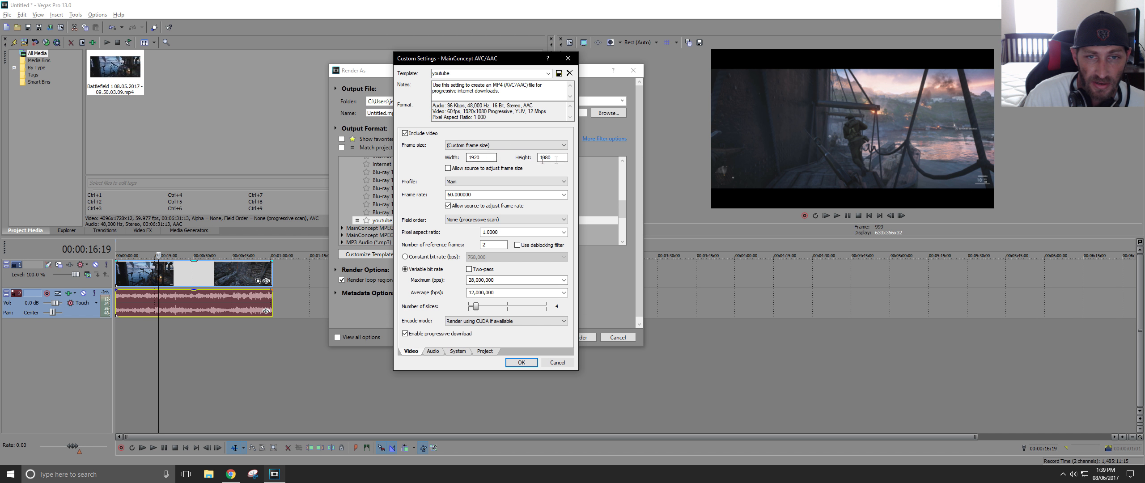
{"action": "left_click", "coordinate": [487, 195]}
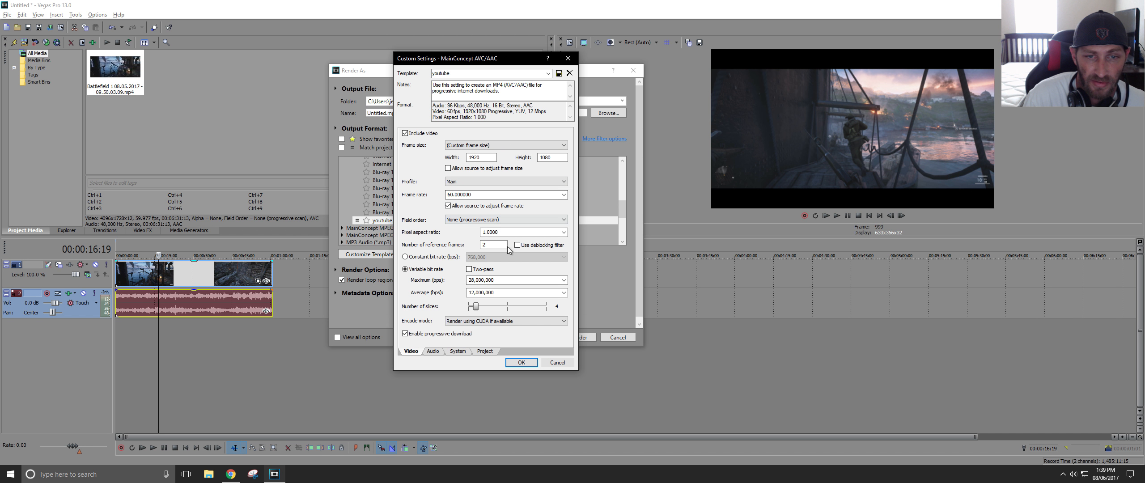
{"action": "left_click", "coordinate": [503, 280]}
{"action": "left_click", "coordinate": [500, 292]}
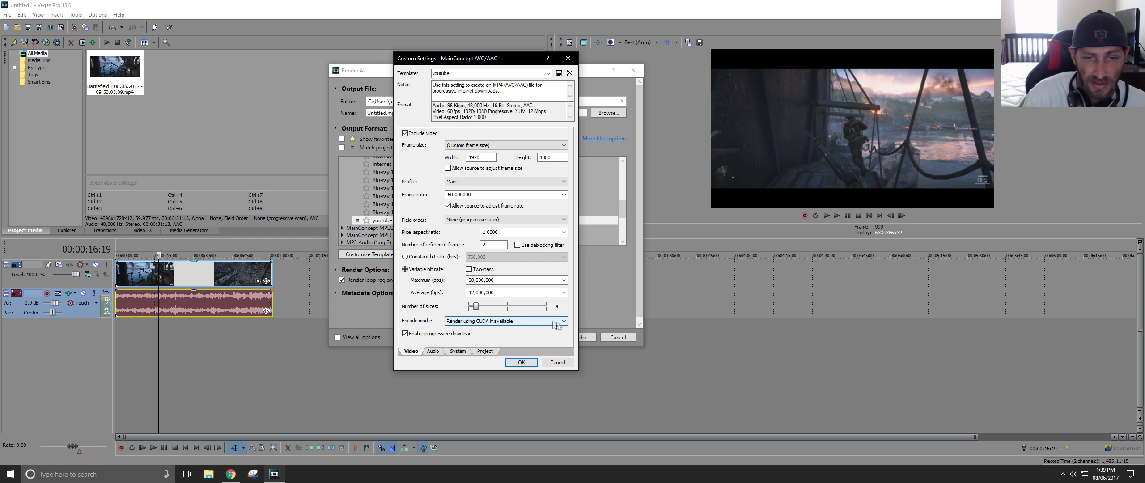
Check the youtube template's audio sample rate and bit rate, accept the settings, and render the project to Untitled.mp4
{"action": "left_click", "coordinate": [433, 352]}
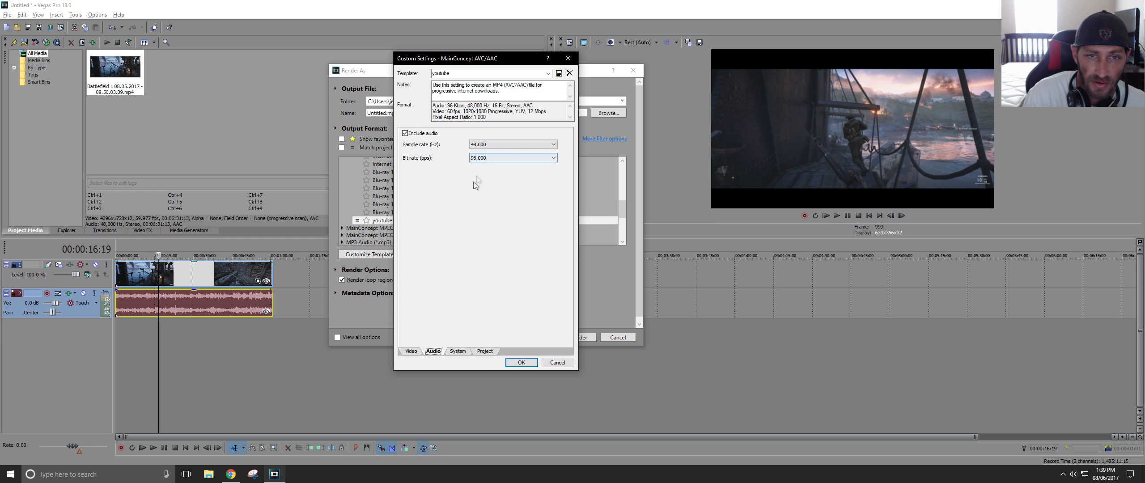
{"action": "left_click", "coordinate": [531, 366]}
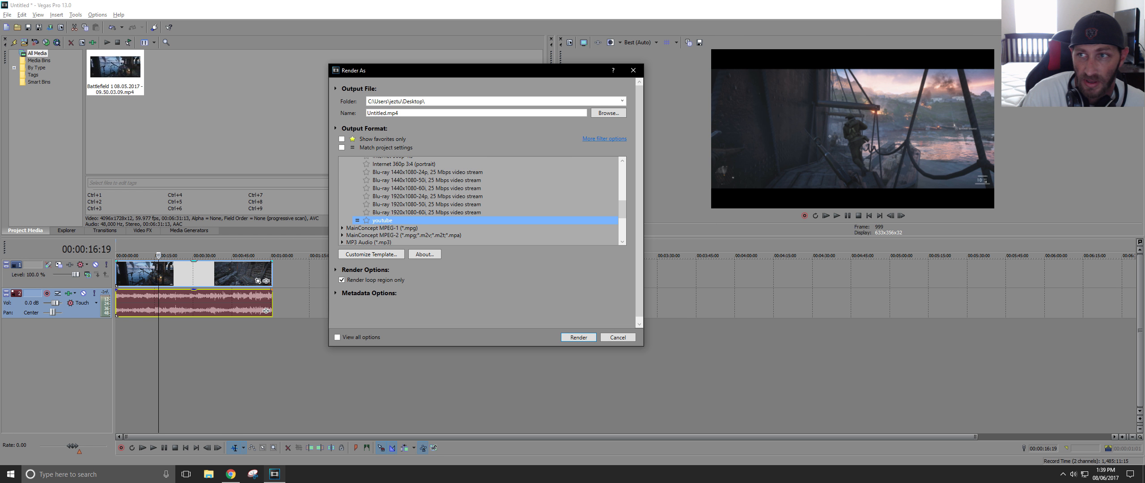
{"action": "left_click", "coordinate": [574, 339]}
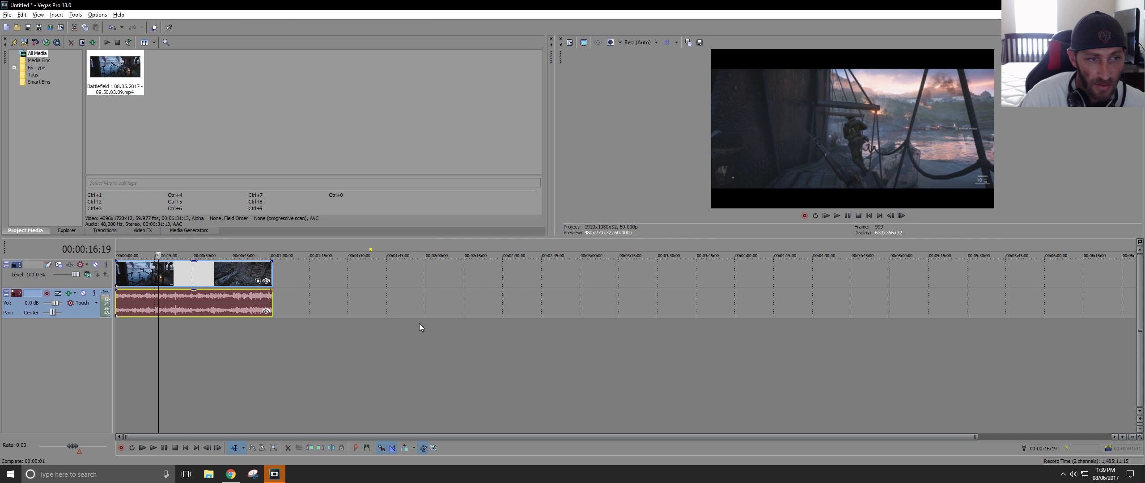
Set the timeline's loop region to span the whole Battlefield 1 clip, from its start to its end
{"action": "left_click", "coordinate": [175, 131]}
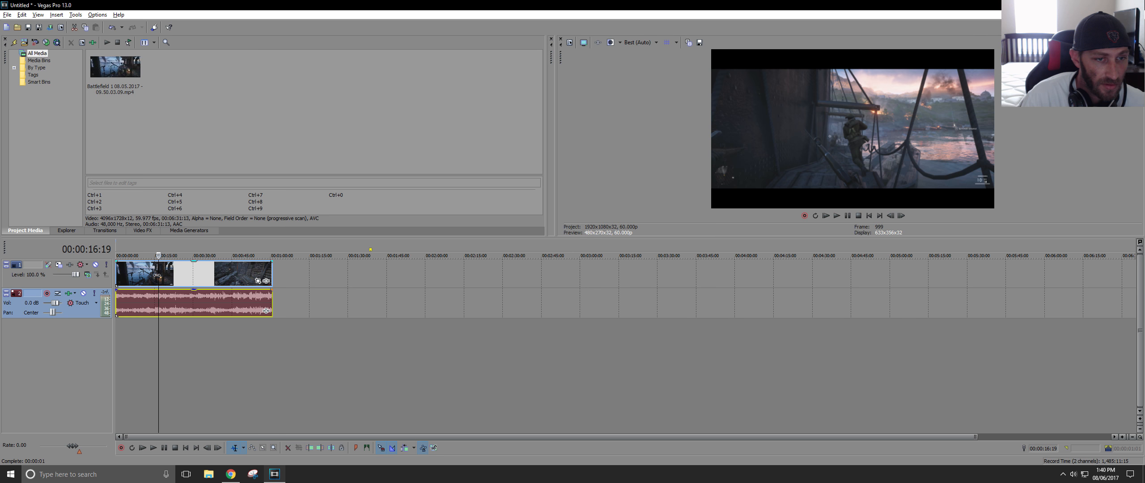
{"action": "left_click", "coordinate": [128, 274]}
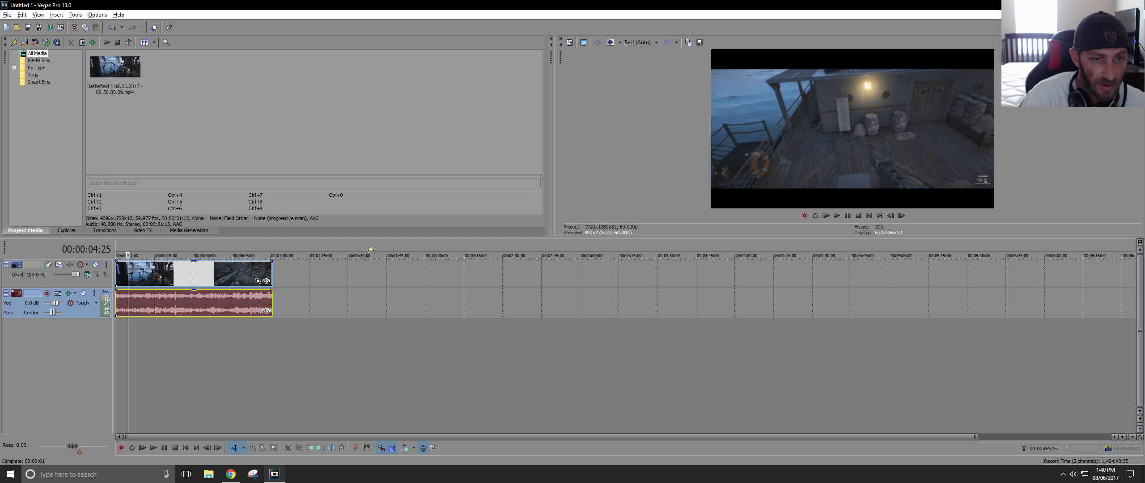
{"action": "left_click_drag", "start_coordinate": [367, 249], "coordinate": [116, 249]}
{"action": "left_click_drag", "start_coordinate": [363, 249], "coordinate": [273, 254]}
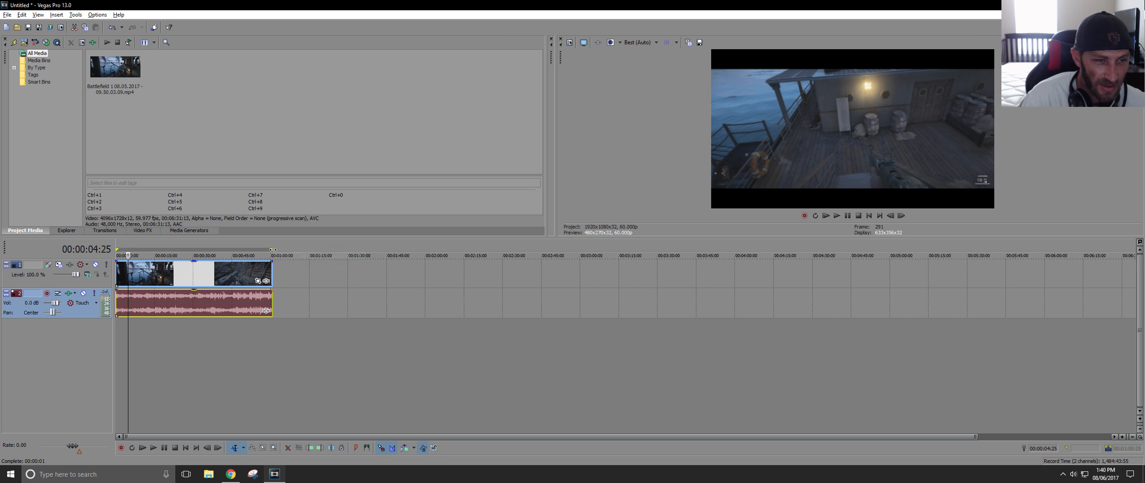
Render the loop region again as Untitled.mp4 on the desktop with the youtube template
{"action": "left_click", "coordinate": [7, 14]}
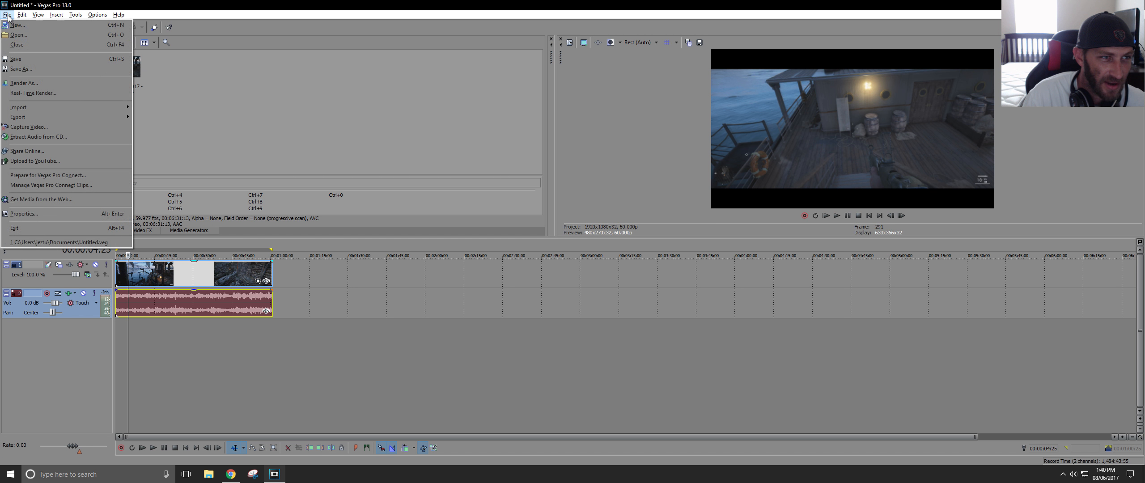
{"action": "left_click", "coordinate": [24, 86]}
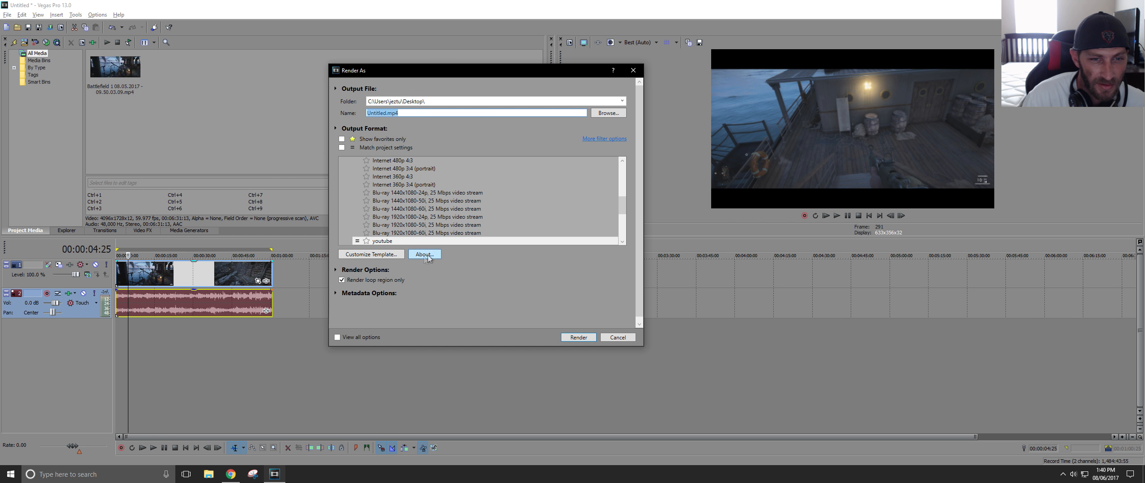
{"action": "left_click", "coordinate": [382, 242]}
{"action": "left_click", "coordinate": [384, 255]}
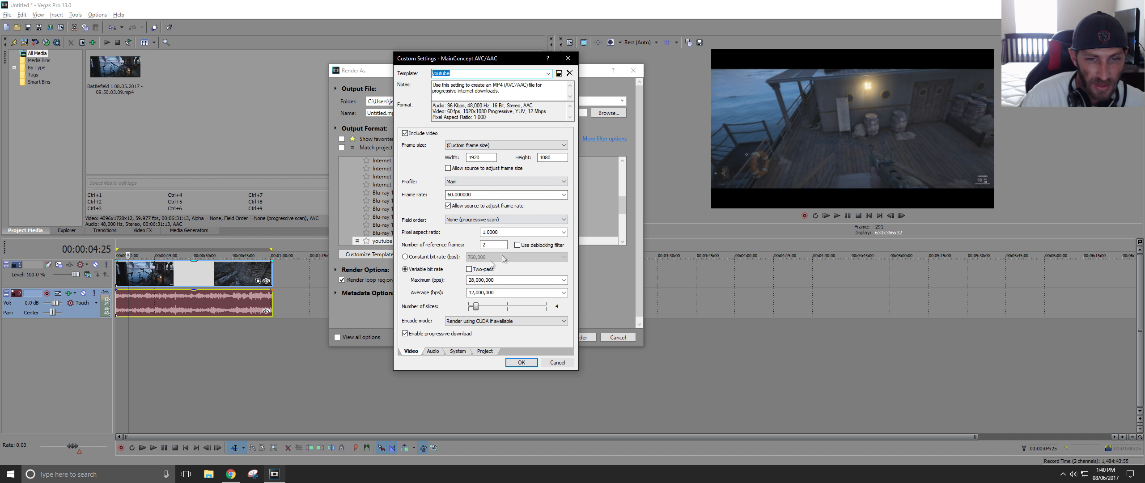
{"action": "left_click", "coordinate": [523, 362]}
{"action": "left_click", "coordinate": [574, 339]}
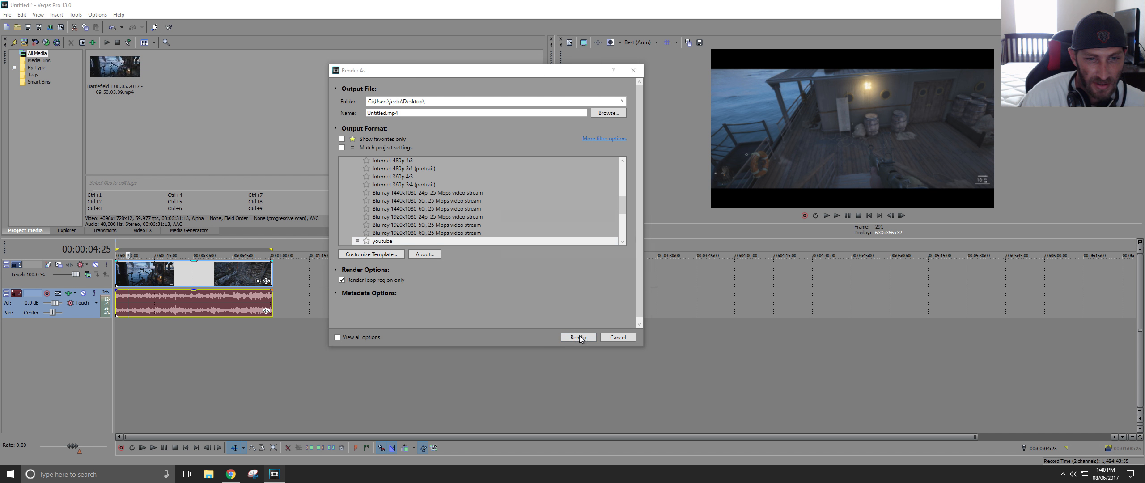
{"action": "left_click", "coordinate": [587, 271]}
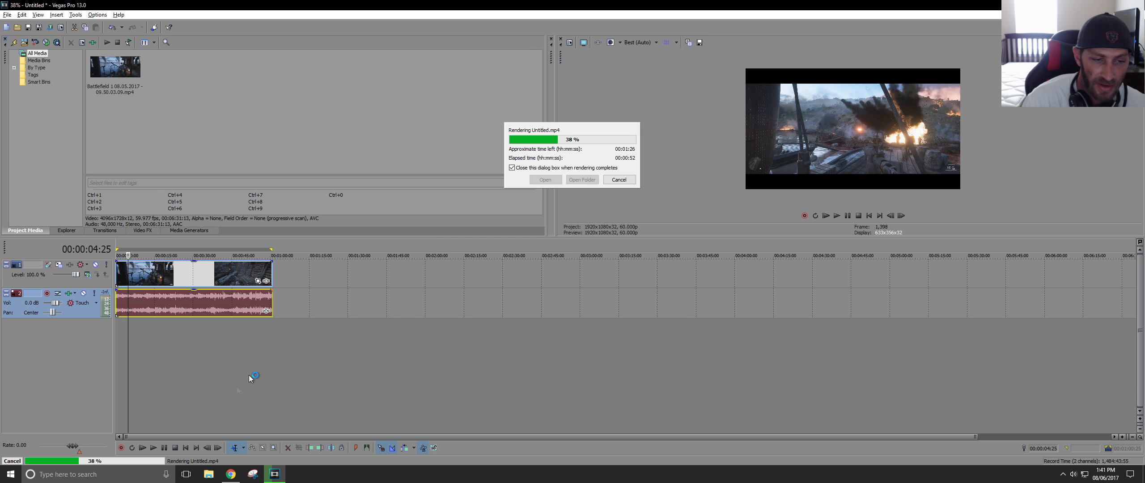
Switch to Chrome to check the YouTube upload, open a blank tab, and return to the Vegas Pro render progress
{"action": "left_click", "coordinate": [232, 475]}
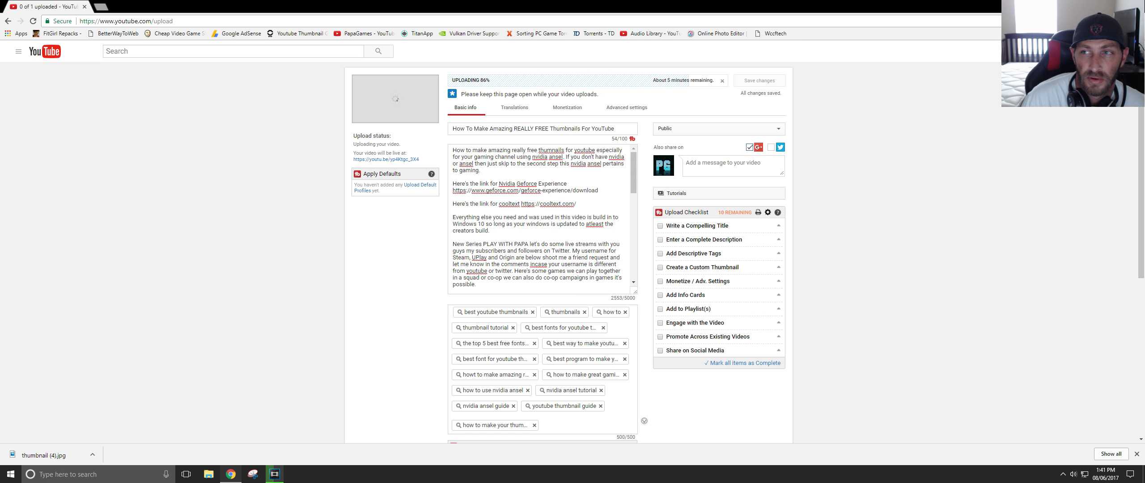
{"action": "key", "text": "alt+Tab"}
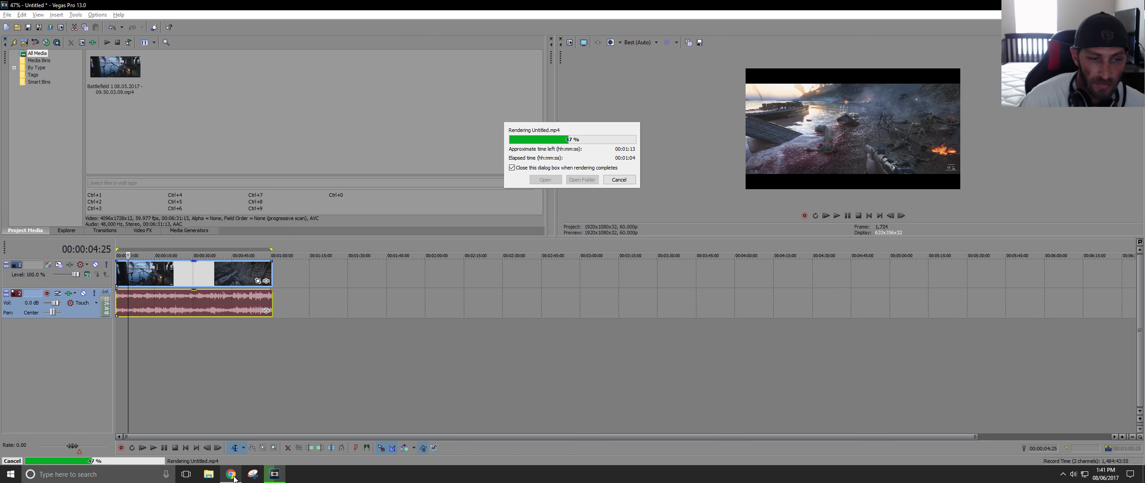
{"action": "left_click", "coordinate": [231, 474]}
{"action": "key", "text": "ctrl+t"}
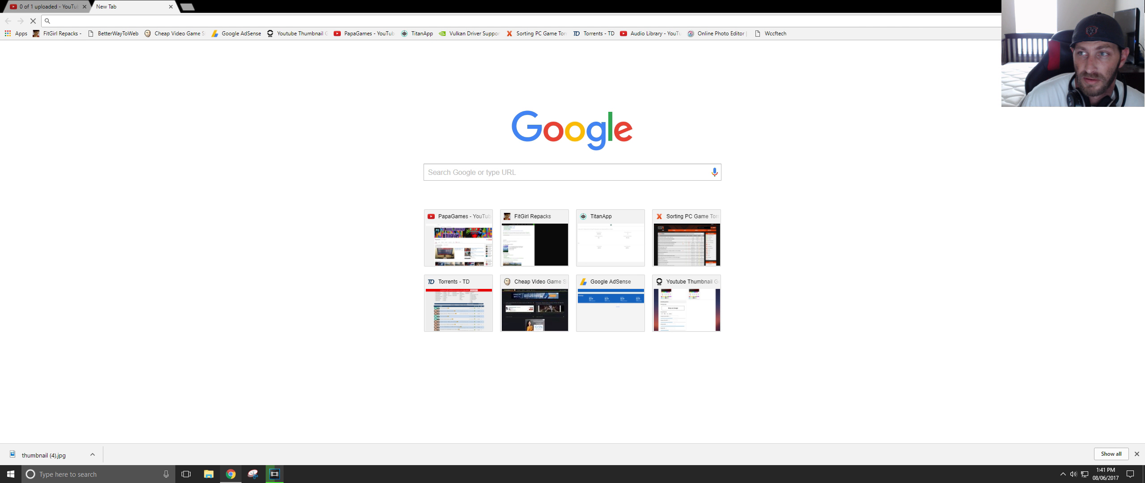
{"action": "key", "text": "alt+Tab"}
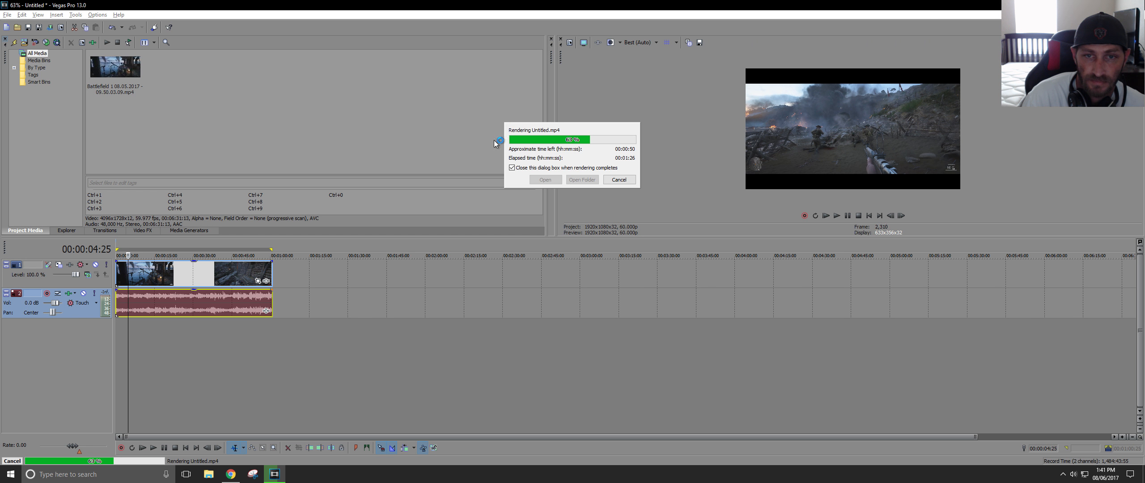
Switch to Chrome, close the blank tab beside the upload page, and open the PapaGames YouTube channel in a new tab
{"action": "left_click", "coordinate": [234, 475]}
{"action": "left_click", "coordinate": [59, 7]}
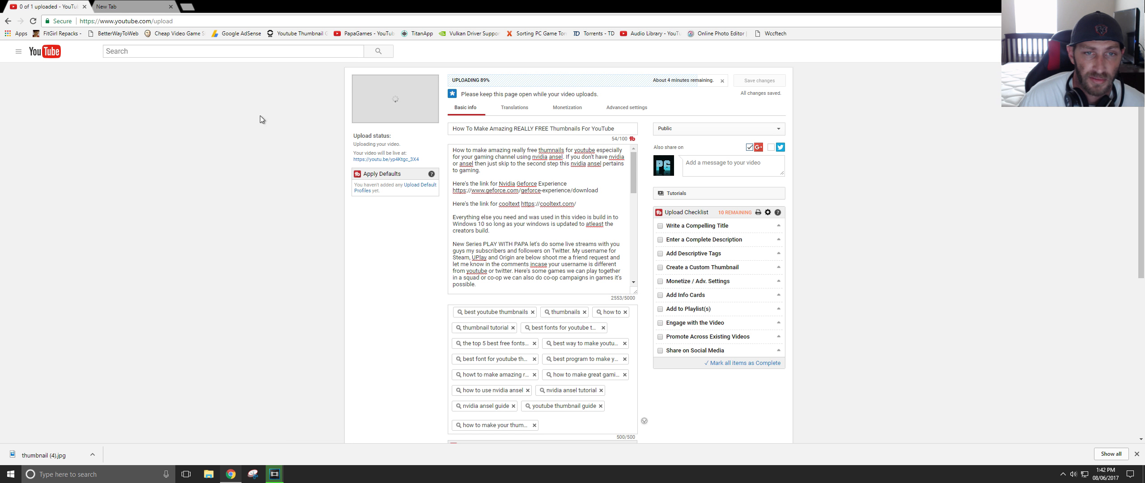
{"action": "left_click", "coordinate": [170, 7]}
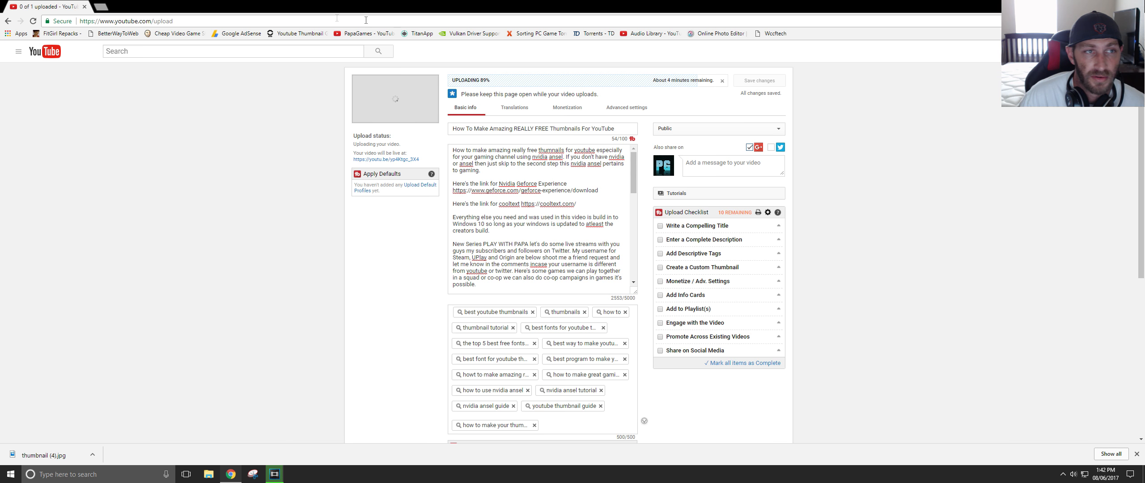
{"action": "left_click", "coordinate": [101, 6]}
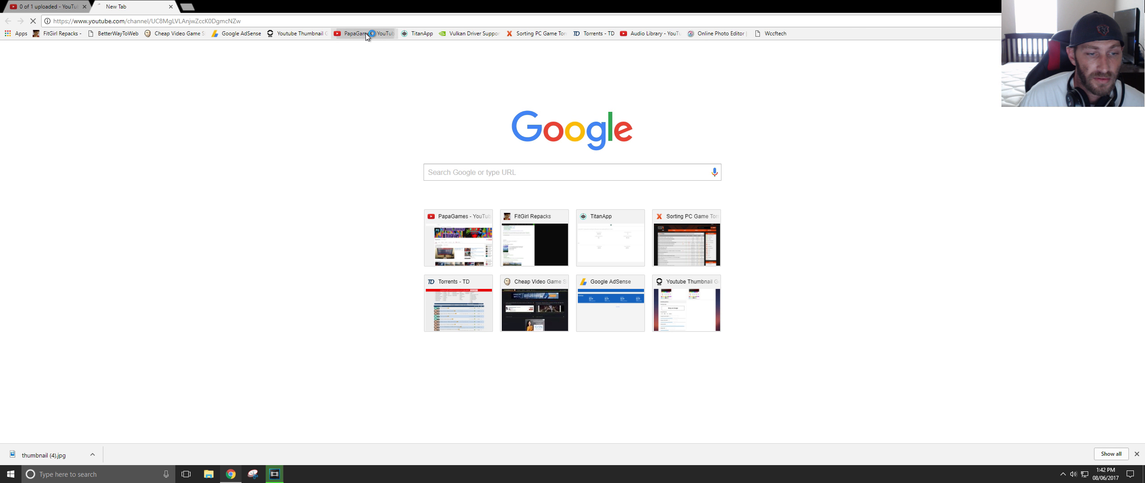
{"action": "left_click", "coordinate": [365, 33]}
Switch back to Vegas Pro and exit it without saving the changes to the Untitled project
{"action": "left_click", "coordinate": [275, 475]}
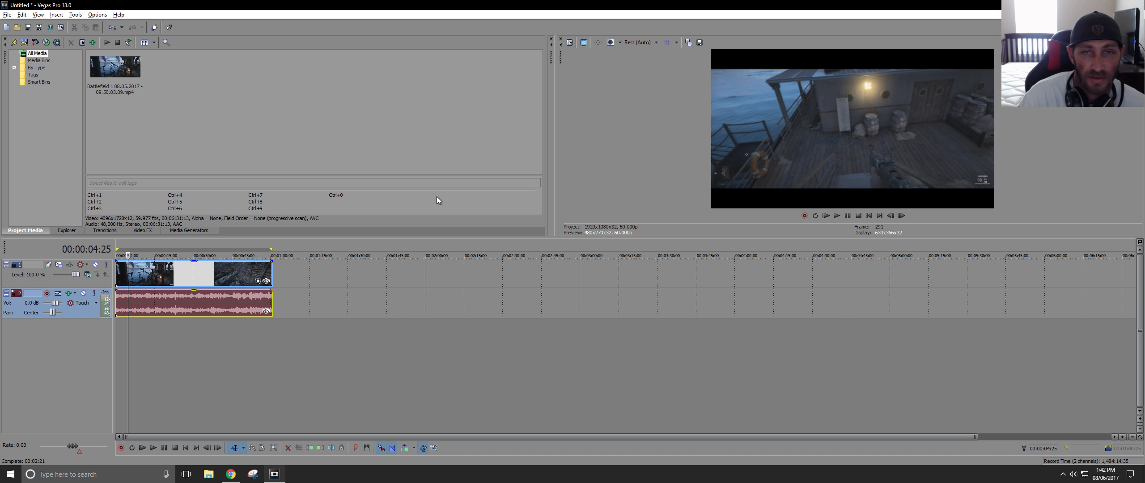
{"action": "left_click", "coordinate": [7, 15]}
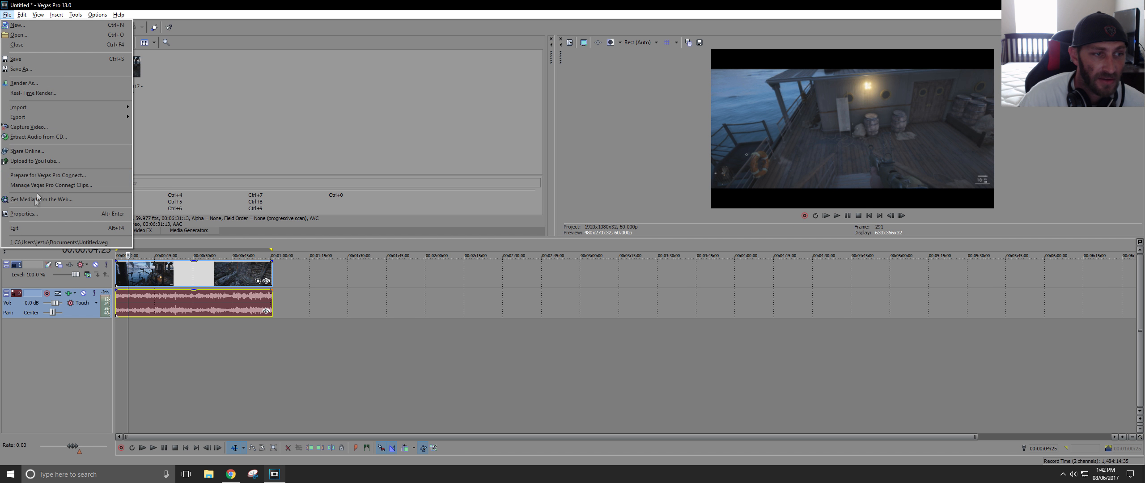
{"action": "left_click", "coordinate": [31, 229]}
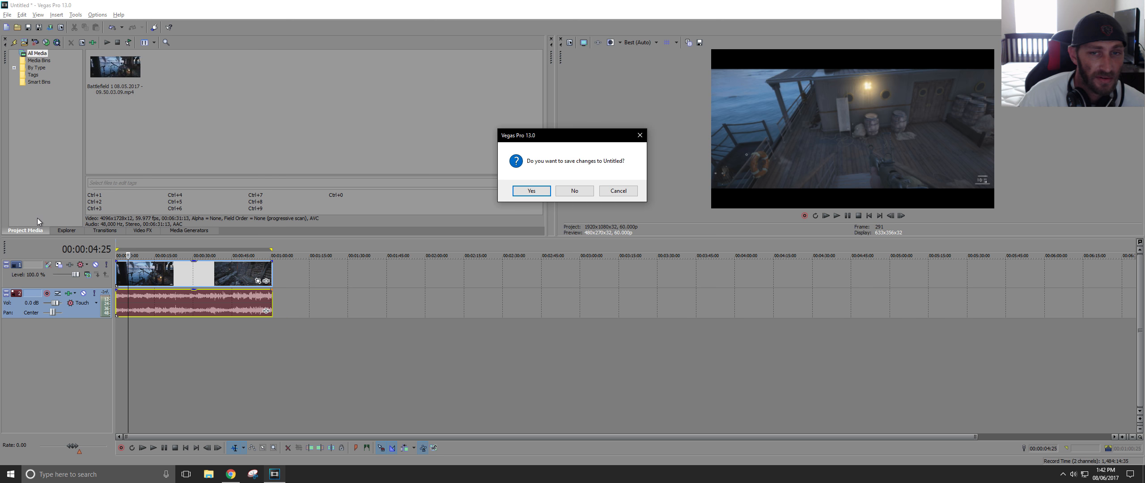
{"action": "left_click", "coordinate": [577, 191]}
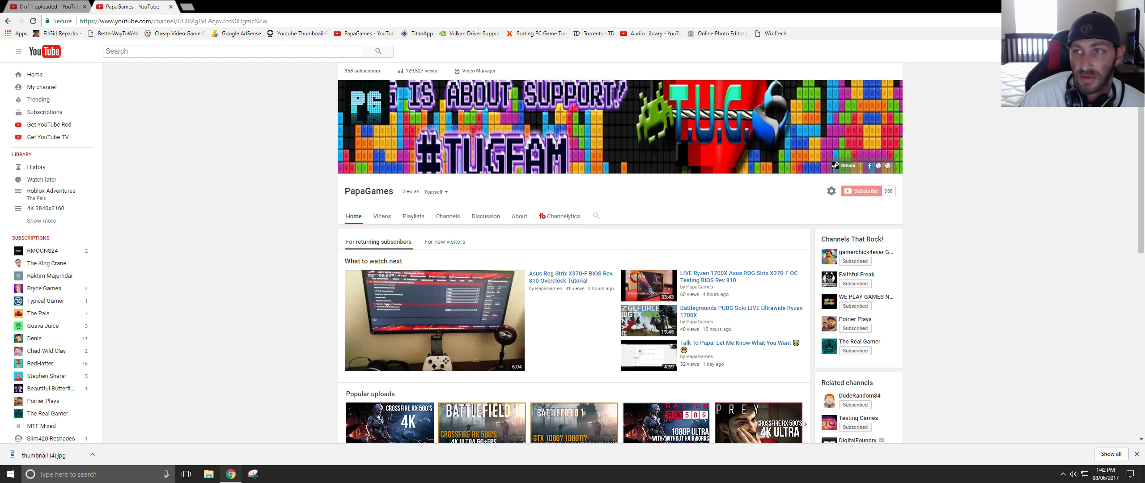
Minimize the browser and play the rendered Untitled.mp4 from the desktop in Movies & TV
{"action": "left_click", "coordinate": [1094, 5]}
{"action": "left_click", "coordinate": [33, 432]}
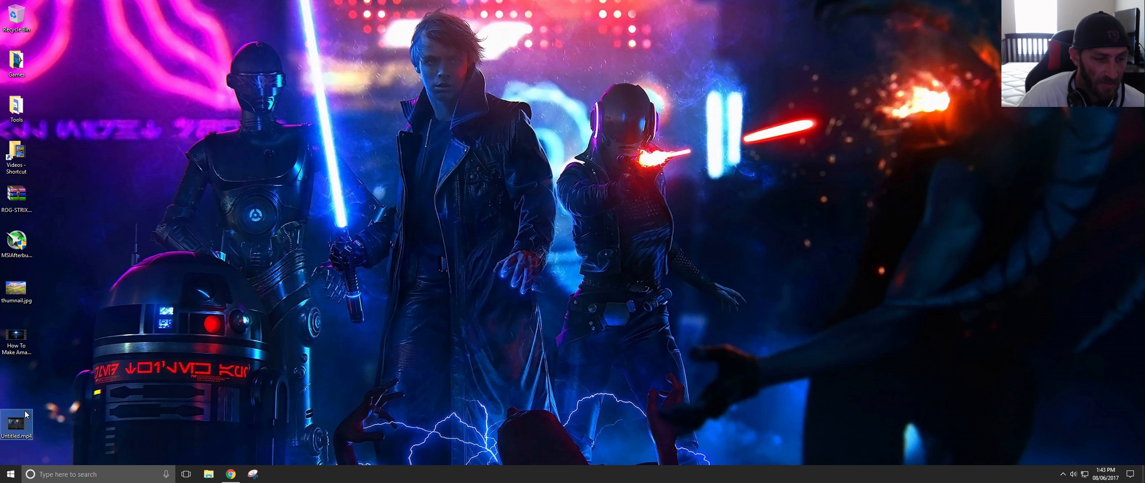
{"action": "double_click", "coordinate": [20, 420]}
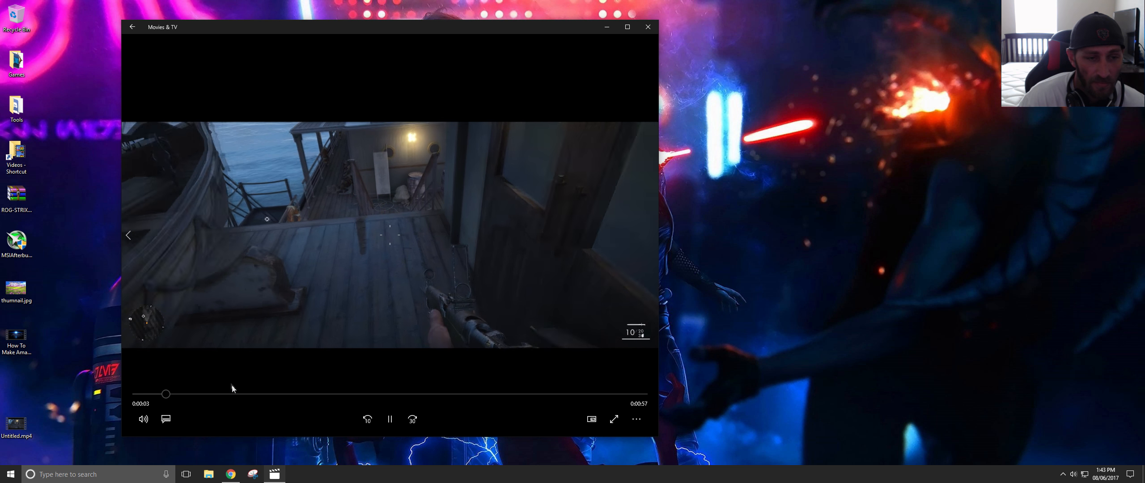
Watch the rendered video full screen, skipping forward to several points through to near its end to check the quality
{"action": "left_click", "coordinate": [238, 394]}
{"action": "double_click", "coordinate": [487, 215]}
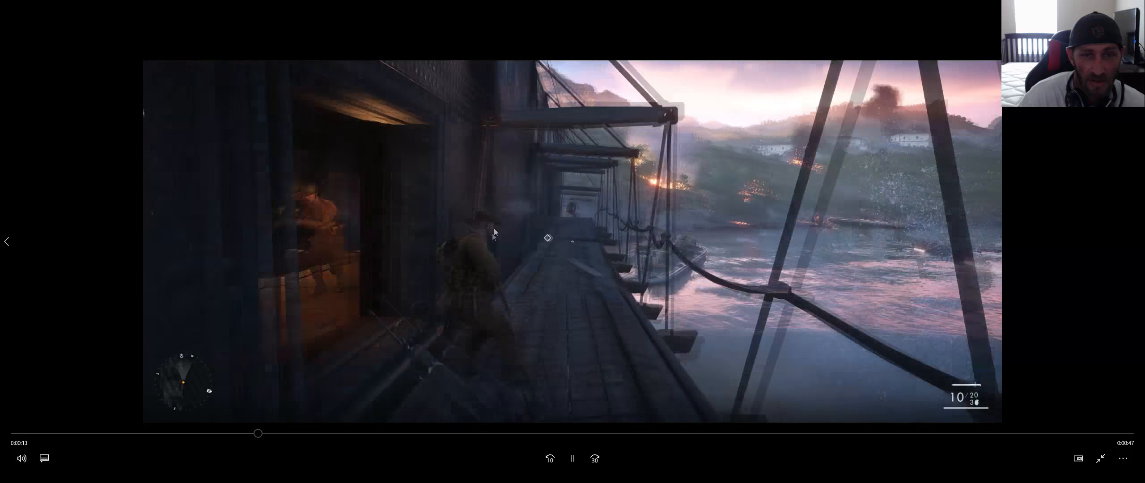
{"action": "left_click", "coordinate": [438, 434]}
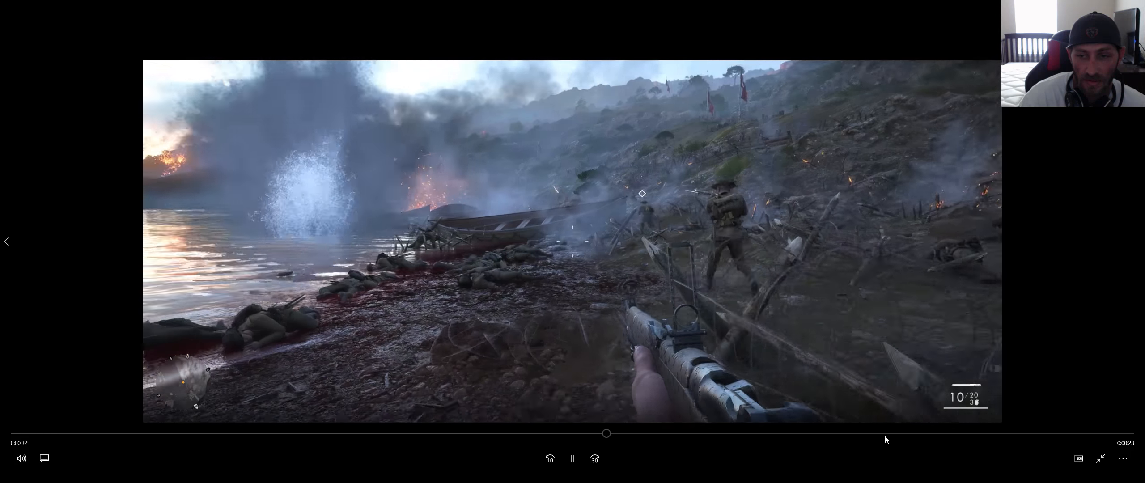
{"action": "left_click", "coordinate": [885, 434]}
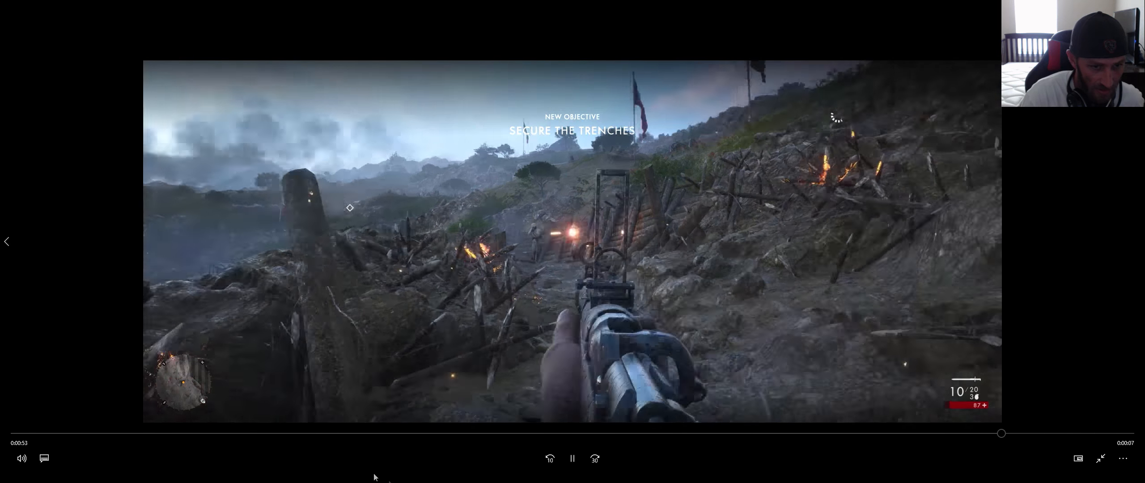
{"action": "key", "text": "super"}
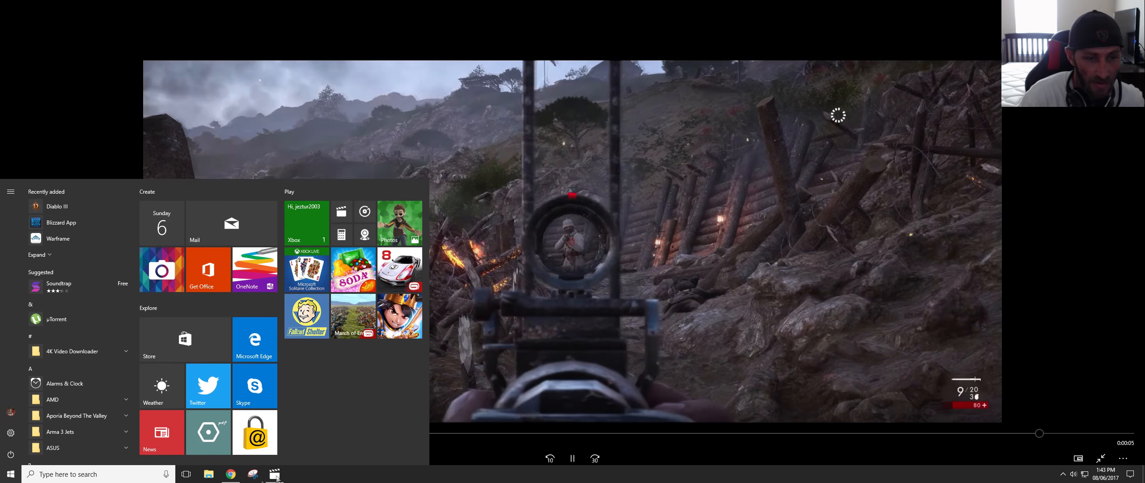
{"action": "left_click", "coordinate": [282, 477]}
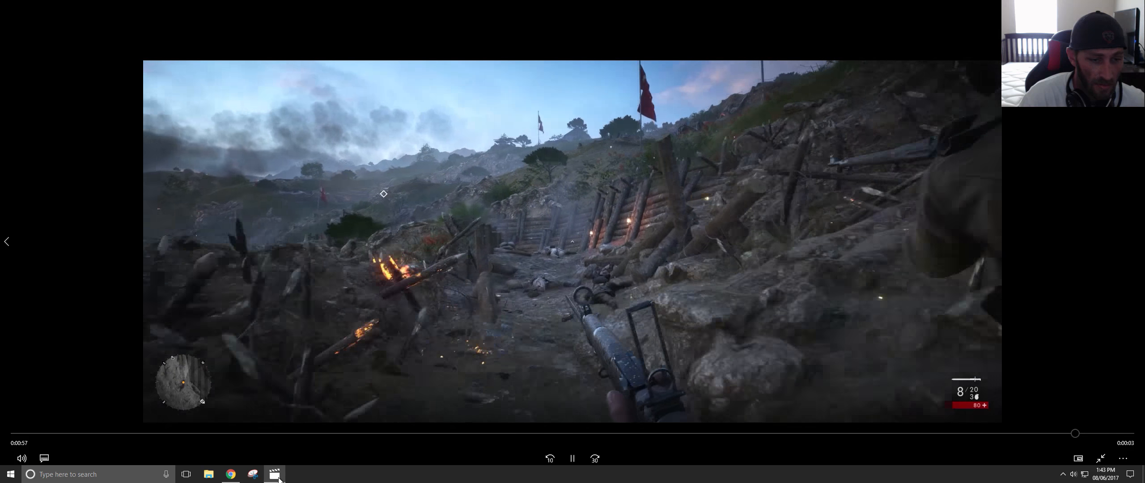